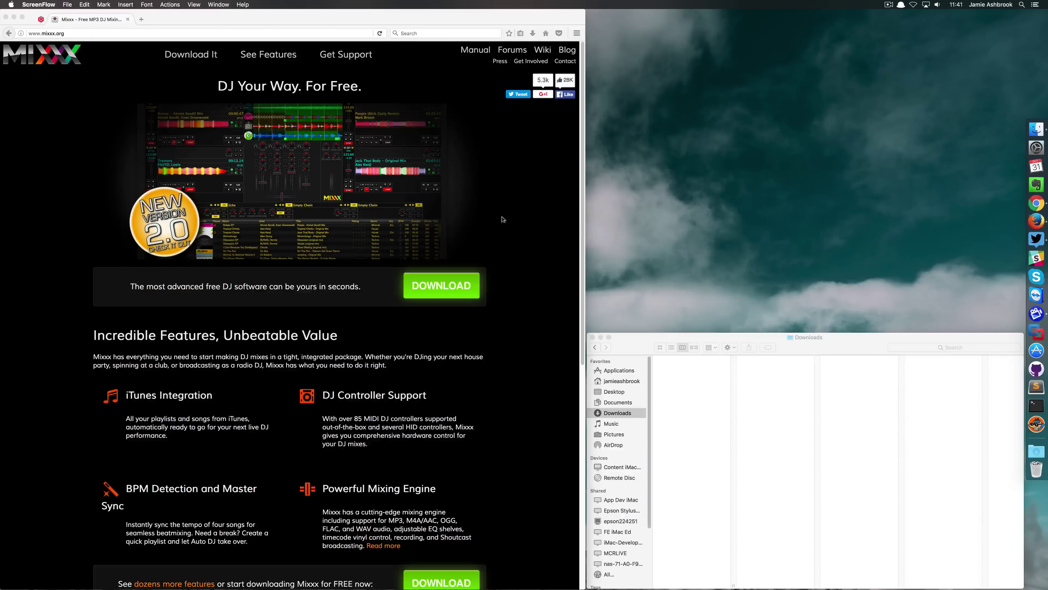
- Download the Mixxx 2.0.0 Mac OS X (Intel) disk image, mixxx-2.0.0-osxintel.dmg, into Downloads
click(445, 288)
click(449, 290)
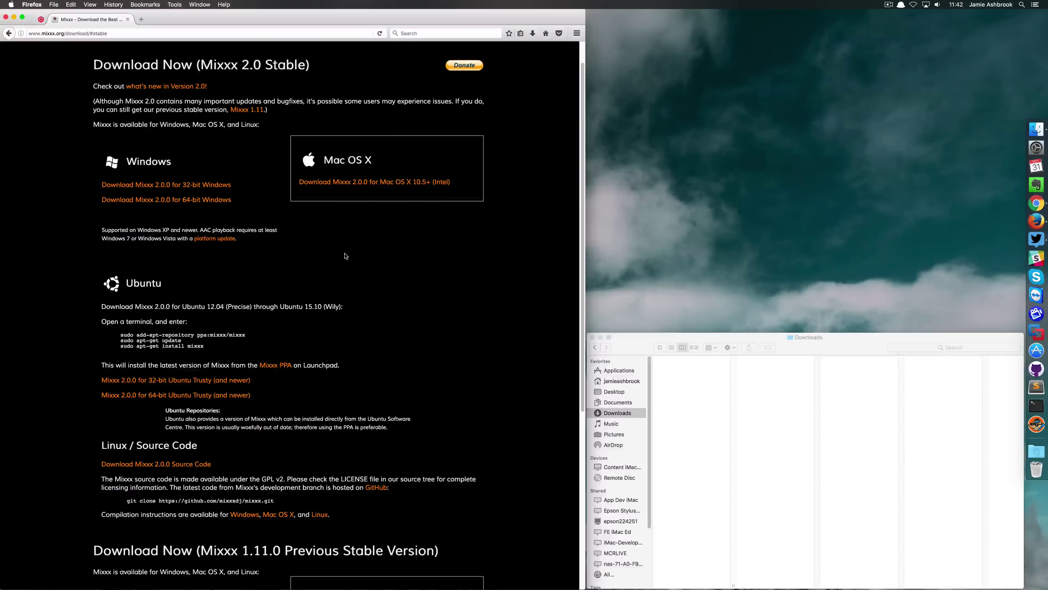
click(334, 183)
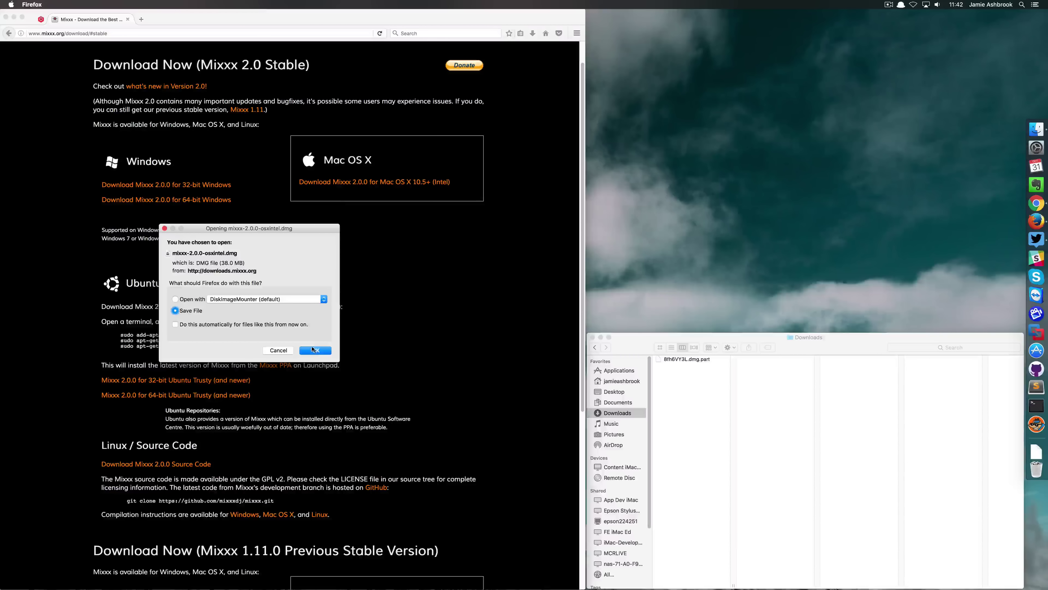
click(314, 350)
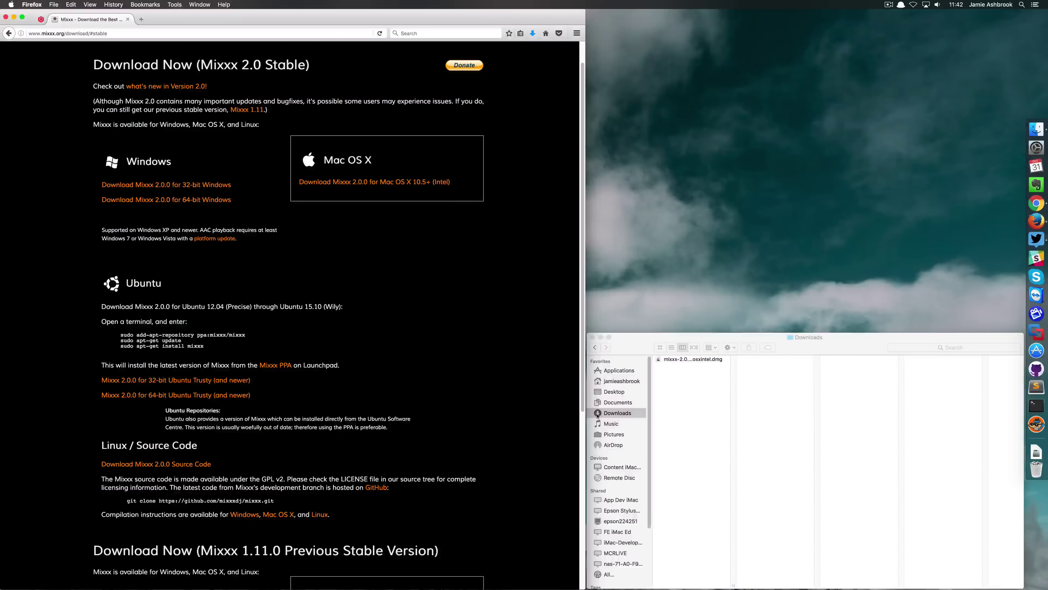
click(685, 360)
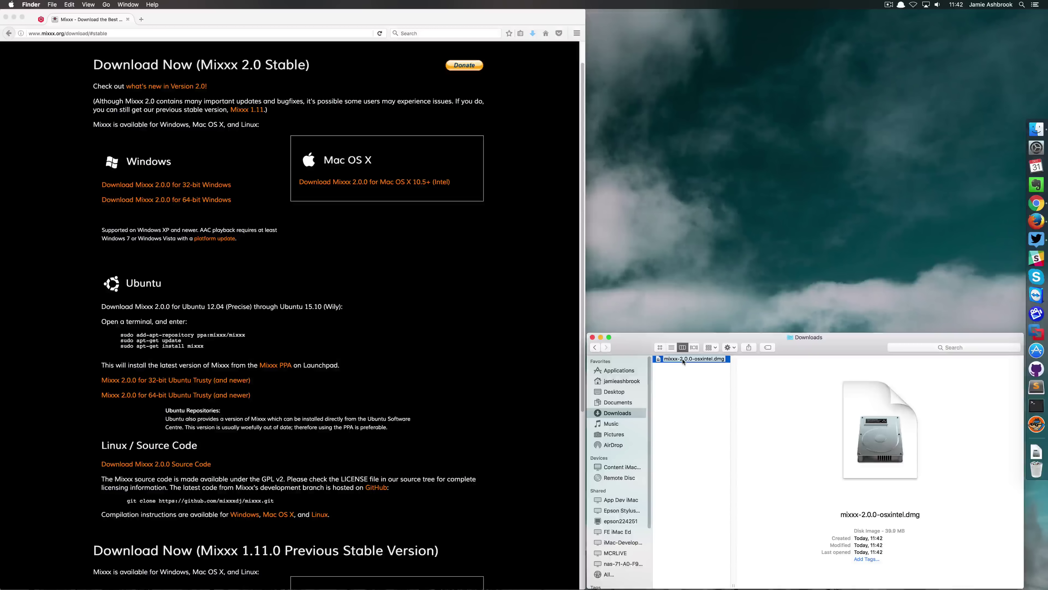
- Mount mixxx-2.0.0-osxintel.dmg, copy the Mixxx app into Applications, and close the volume window
right_click(684, 362)
click(688, 370)
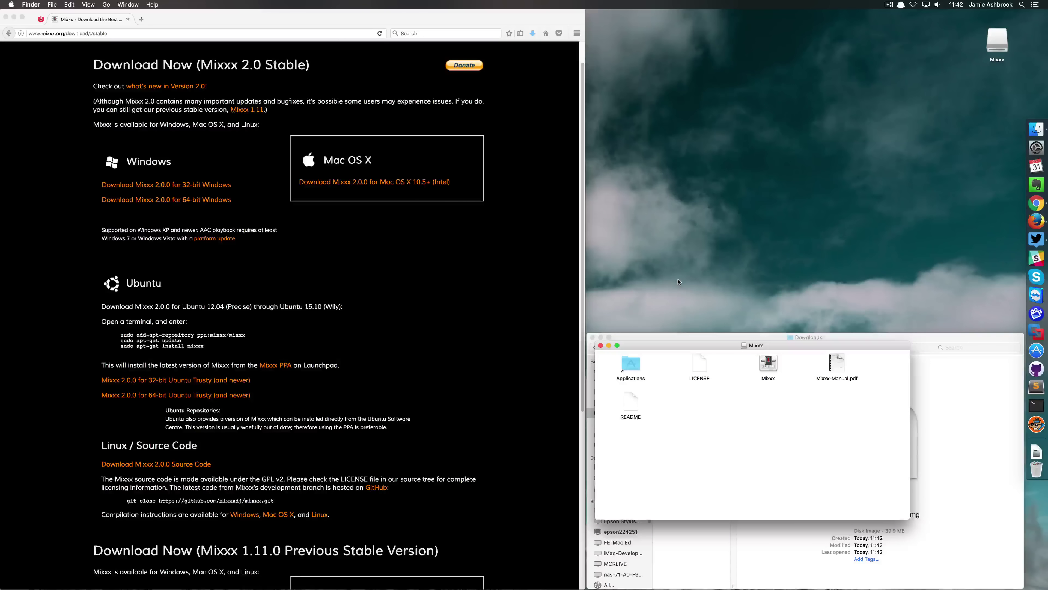
click(764, 364)
drag(769, 365, 634, 365)
click(600, 346)
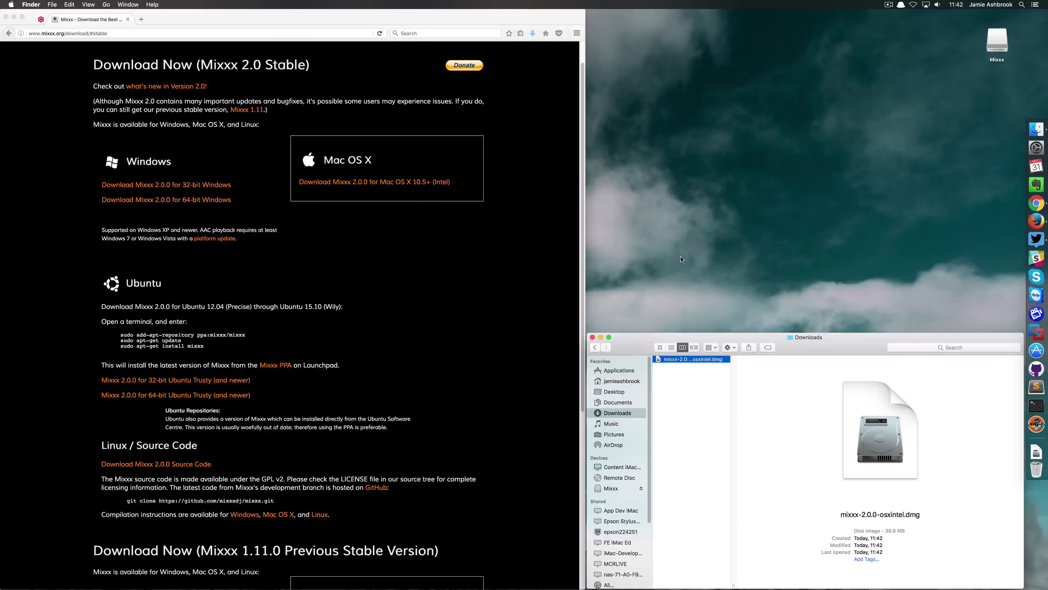
- Launch Mixxx from Alfred with 'mixx' and approve the downloaded-from-the-Internet warning
key(alt+space)
text(mixx)
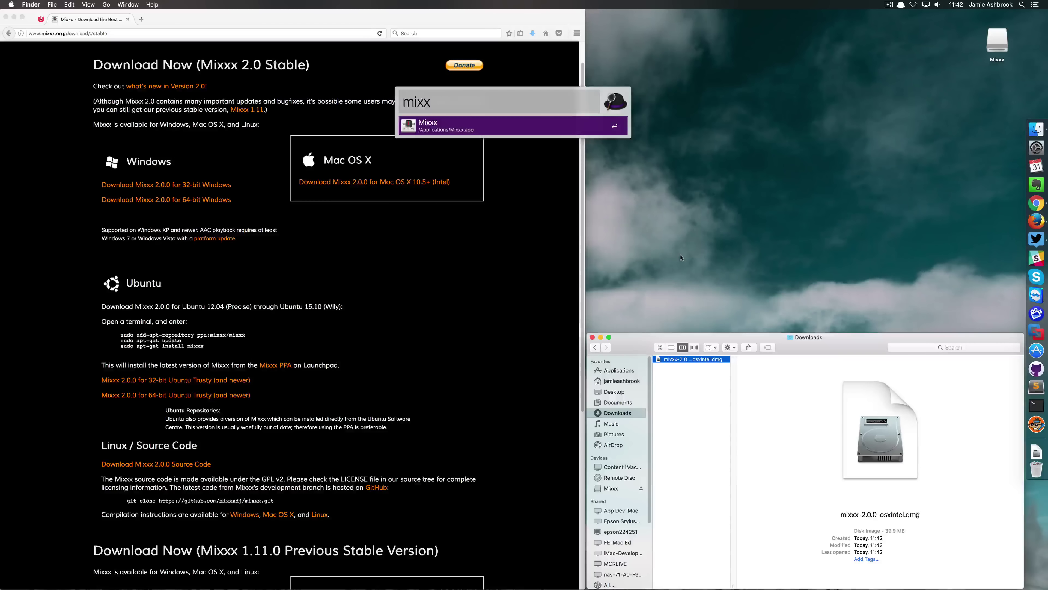
key(Return)
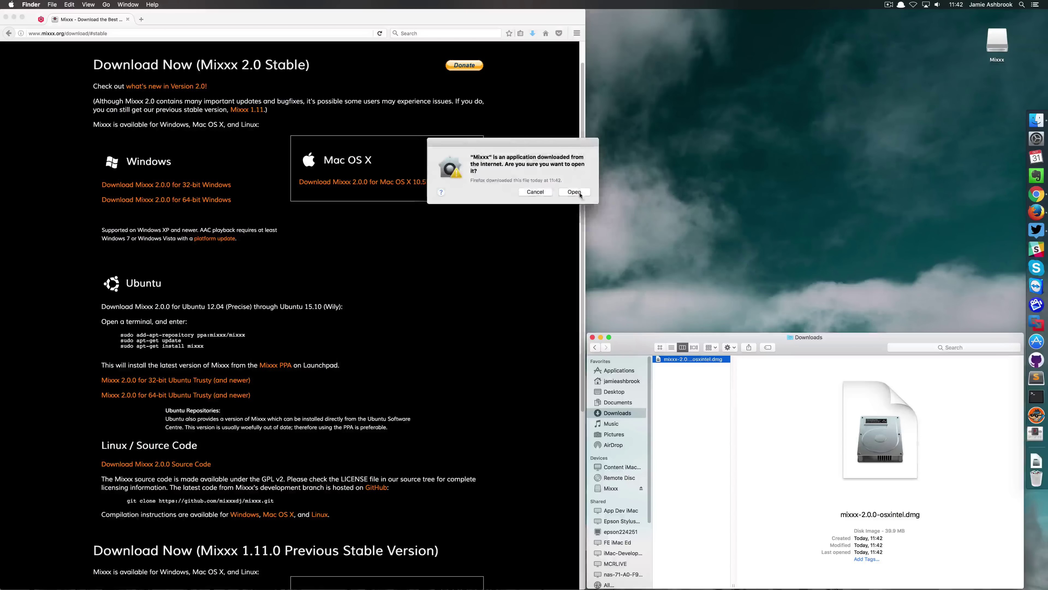
click(574, 194)
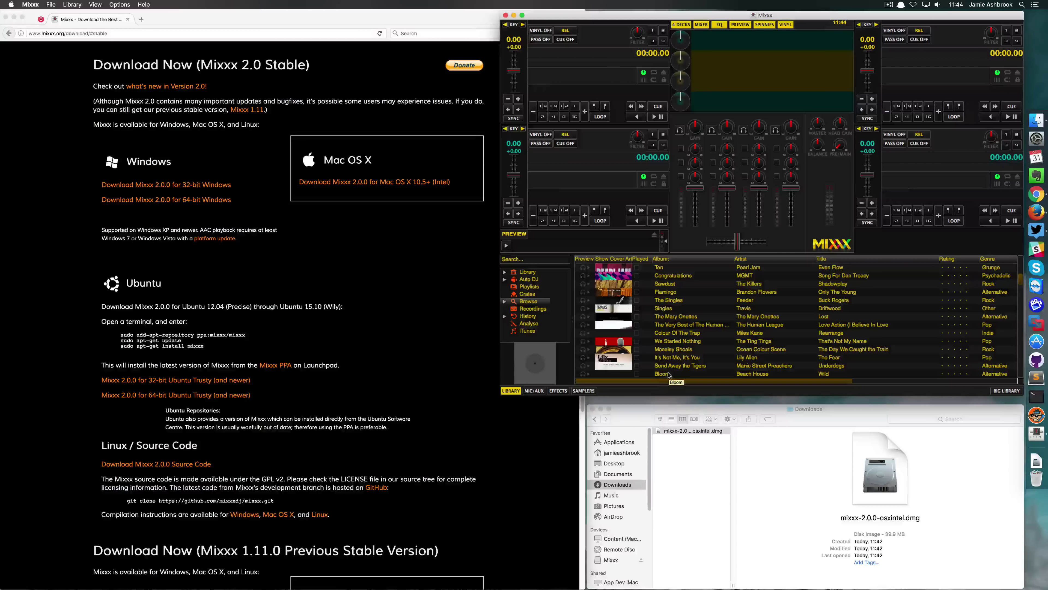
double_click(189, 17)
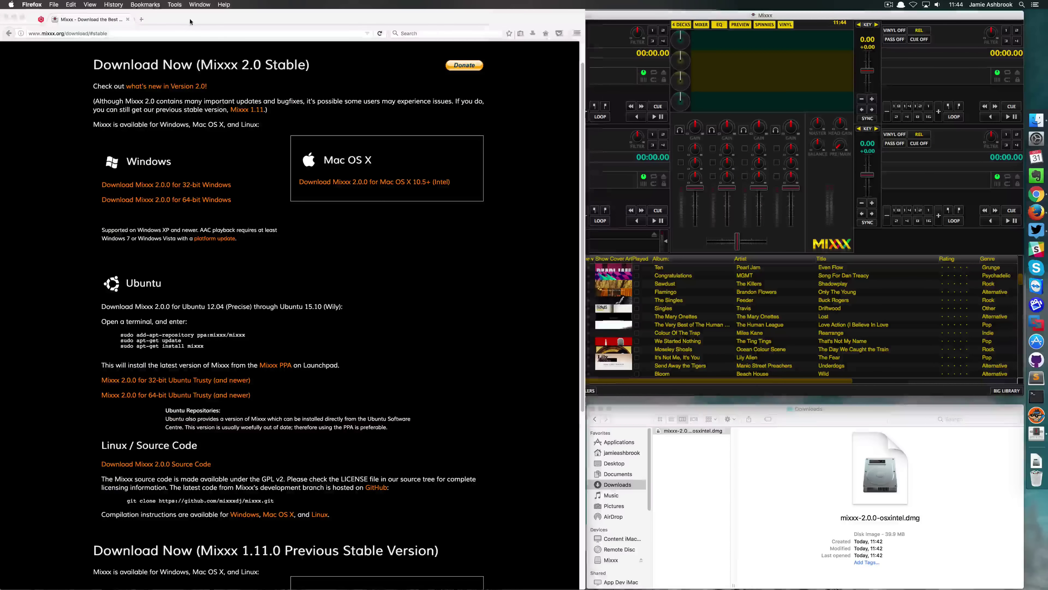
- Load the Mixxx internet_broadcasting wiki page in a new tab and follow the Mac LAME 3.98.4 Intel link
click(143, 18)
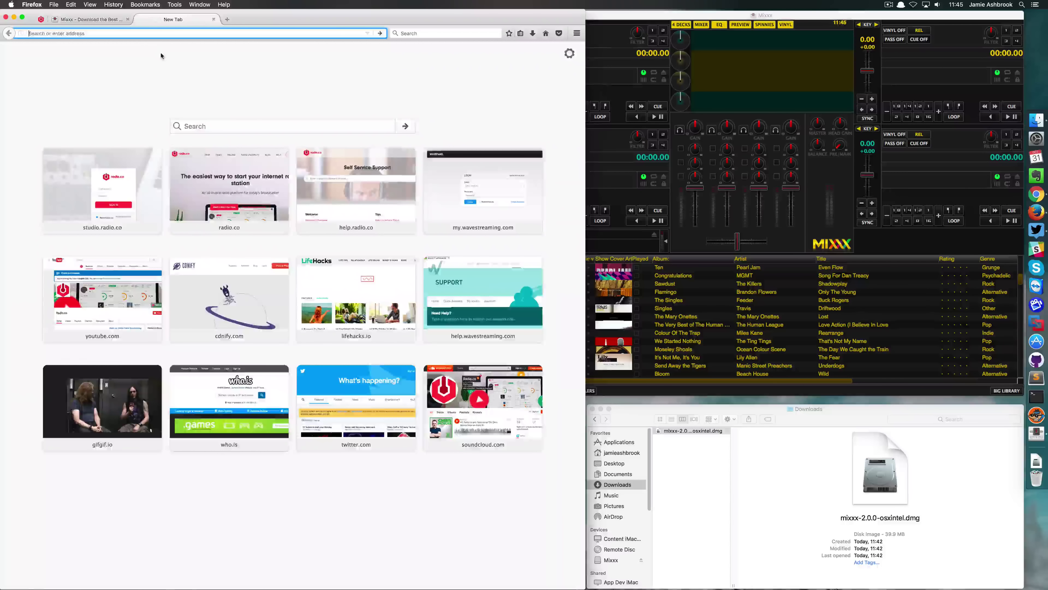
text(http://www.mixxx.org/wiki/doku.php/internet_broadcasting)
key(Return)
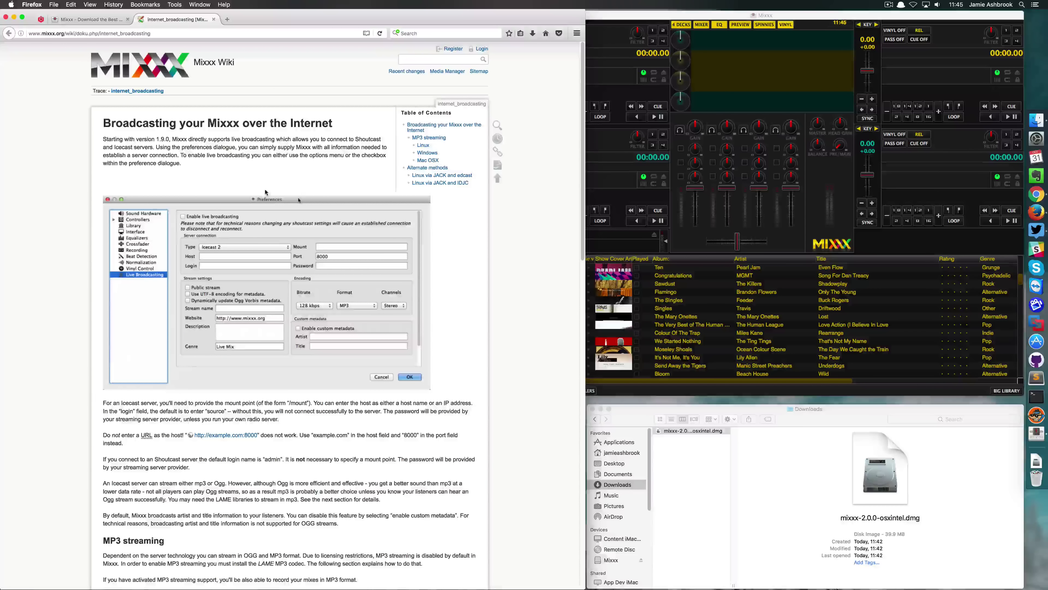
scroll(265, 191, down, 10)
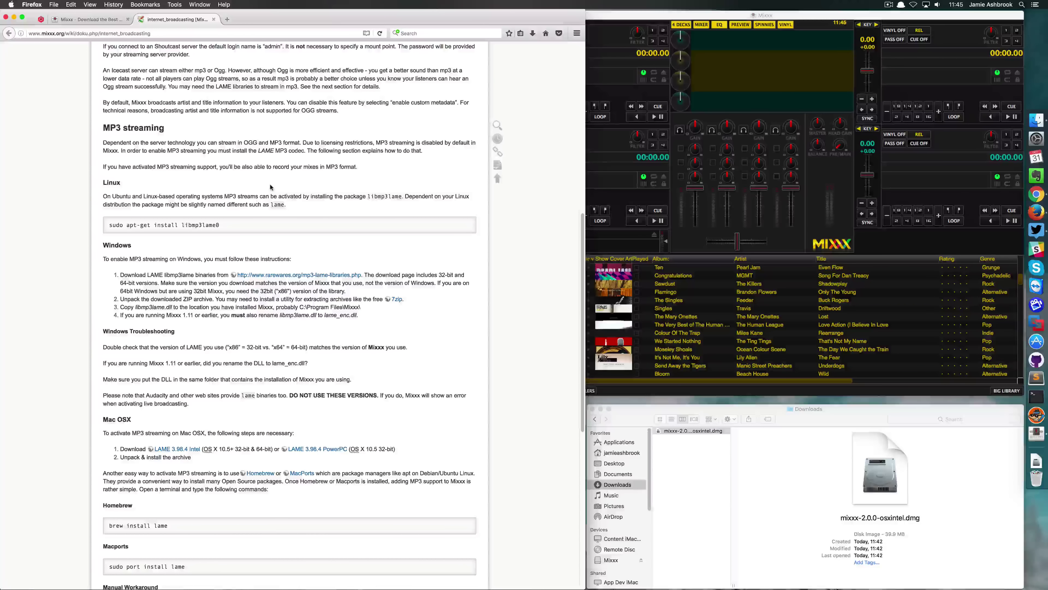
scroll(271, 187, down, 4)
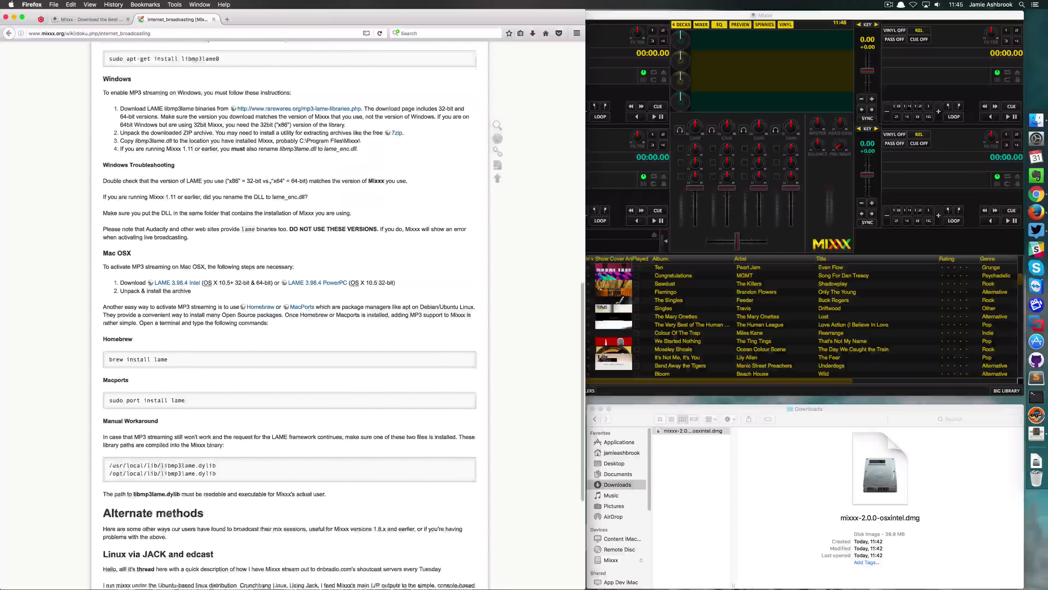
scroll(270, 182, down, 2)
click(180, 219)
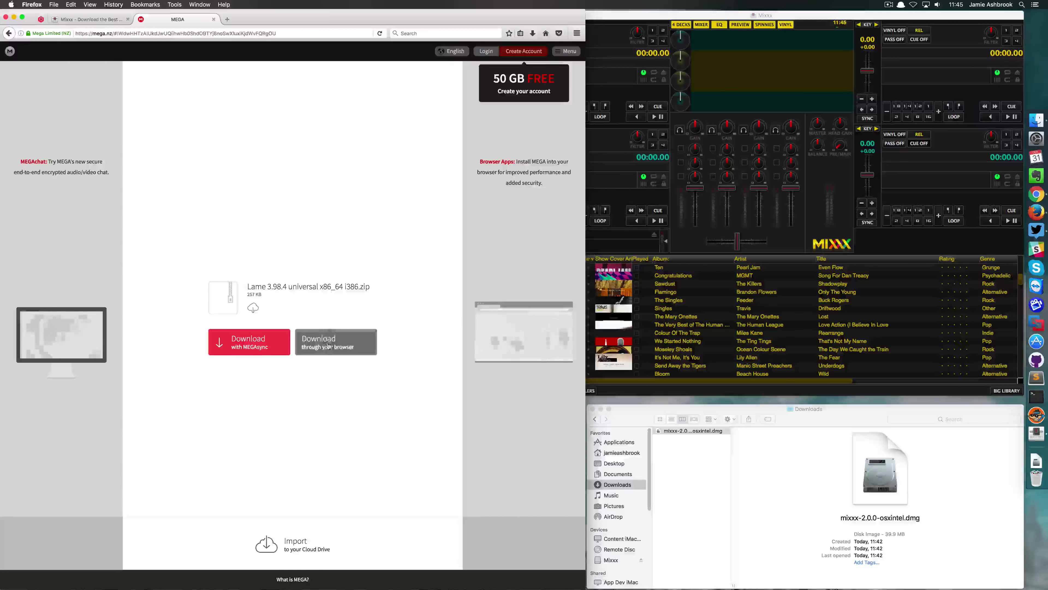
- Save the Lame 3.98.4 universal zip from MEGA into Downloads and return to the wiki page
click(326, 342)
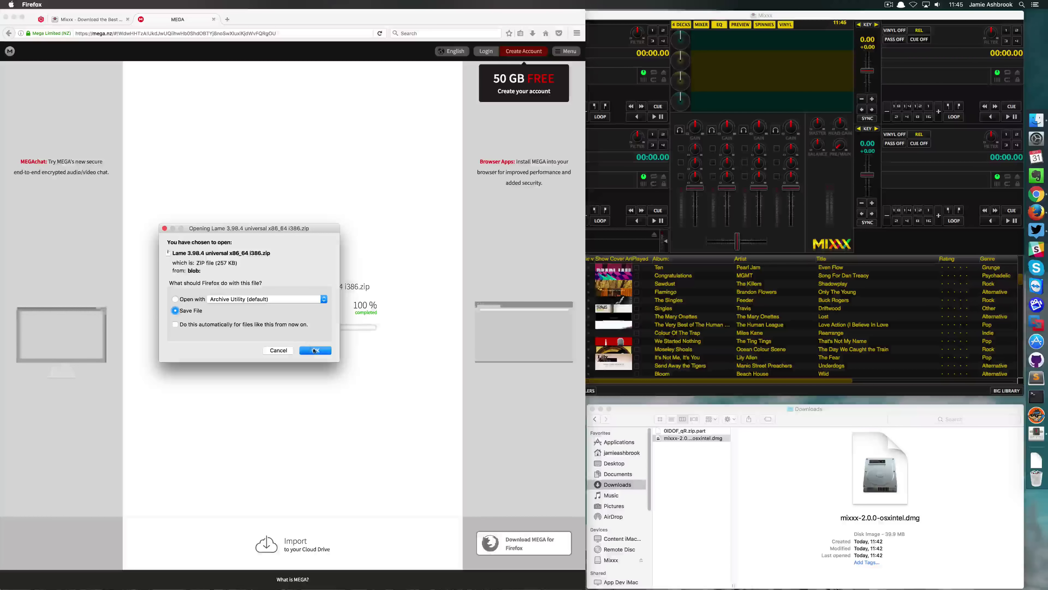
click(316, 350)
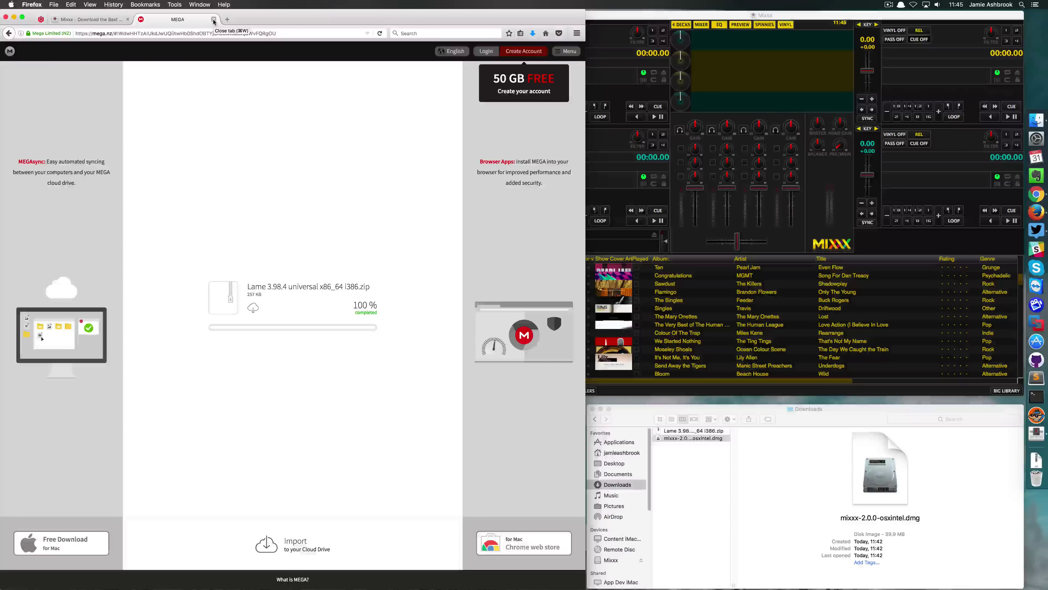
click(7, 33)
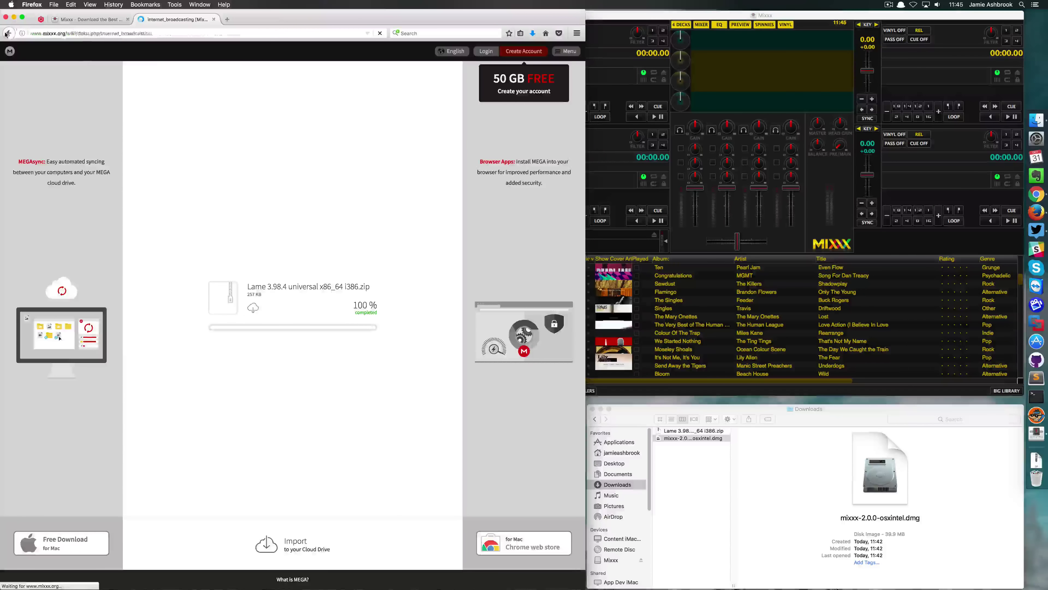
- Unzip the Lame zip in Downloads and open the extracted Lame 3.98.4 installer package
click(694, 457)
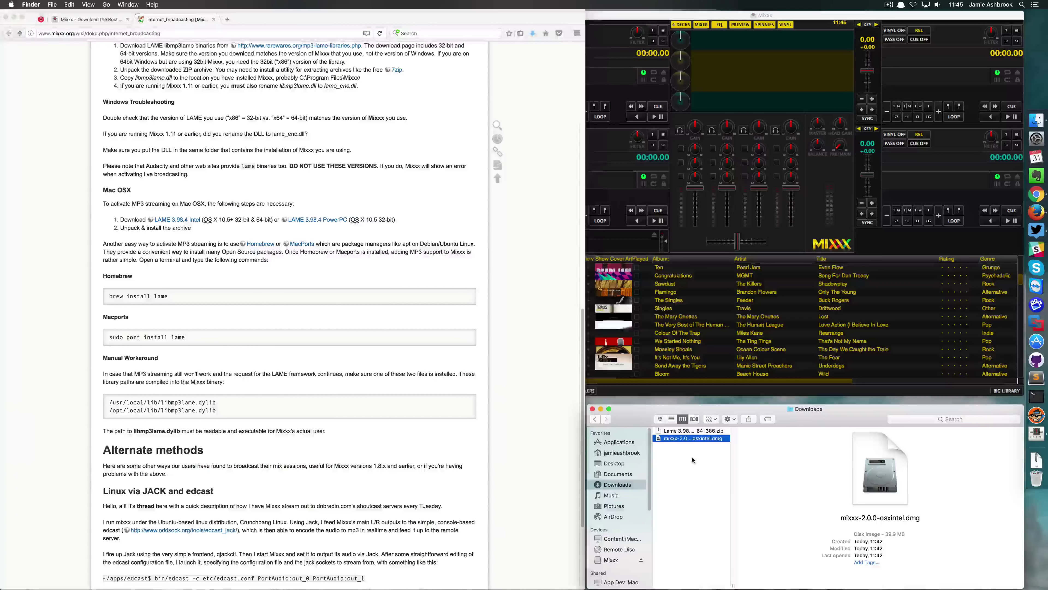
click(685, 430)
right_click(686, 430)
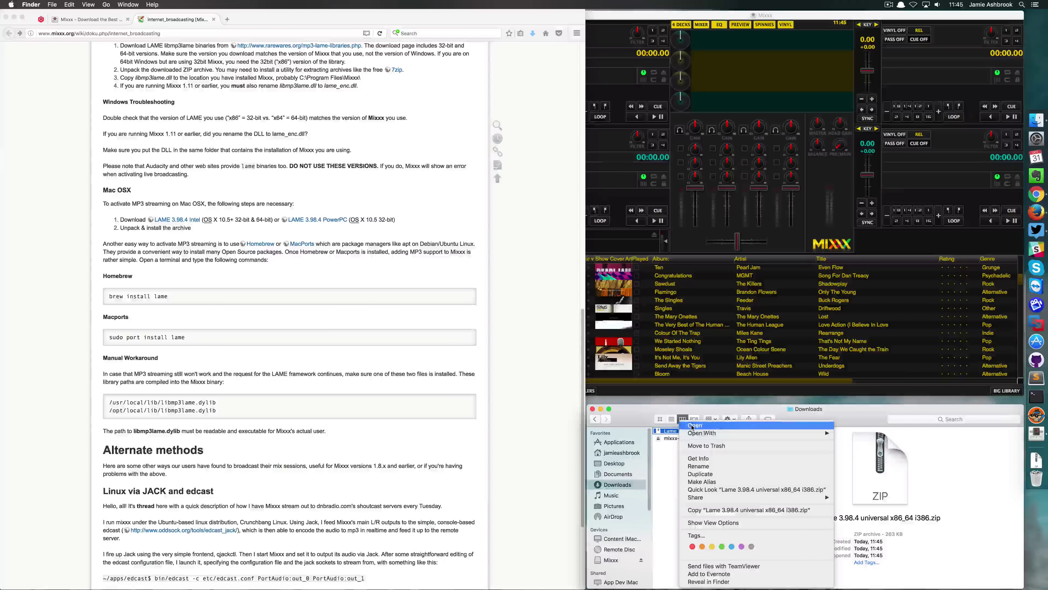
click(695, 425)
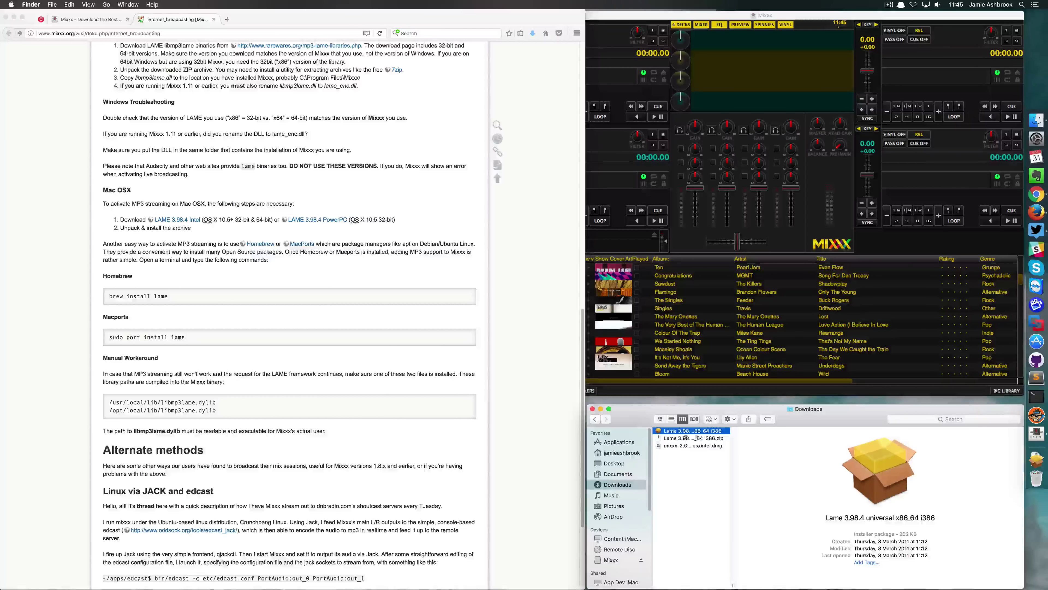
right_click(694, 430)
click(719, 418)
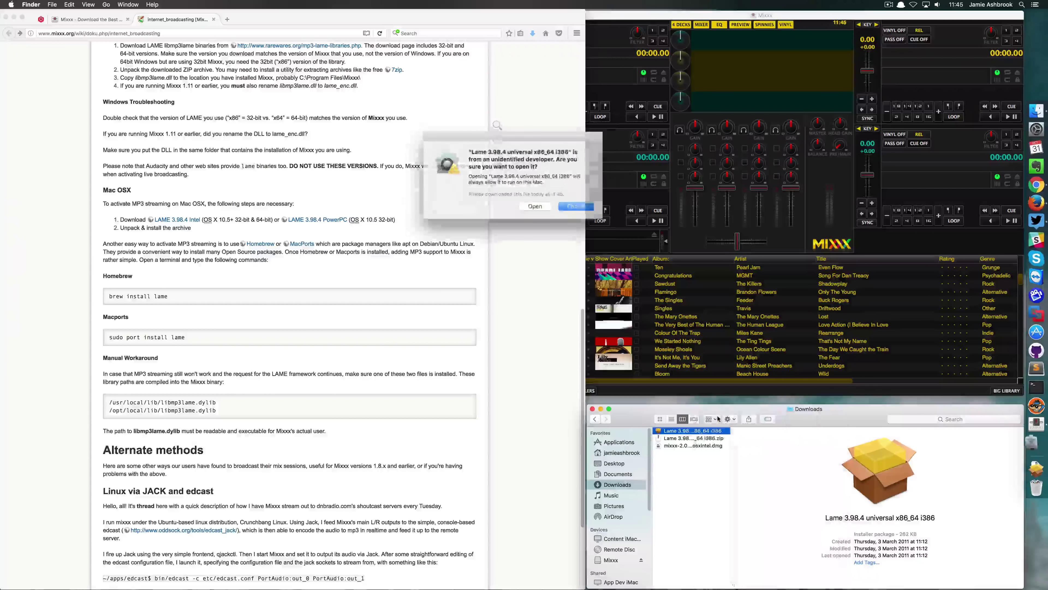
- Allow the unidentified-developer package and run the standard LAME install on Macintosh HD with the admin password
click(536, 207)
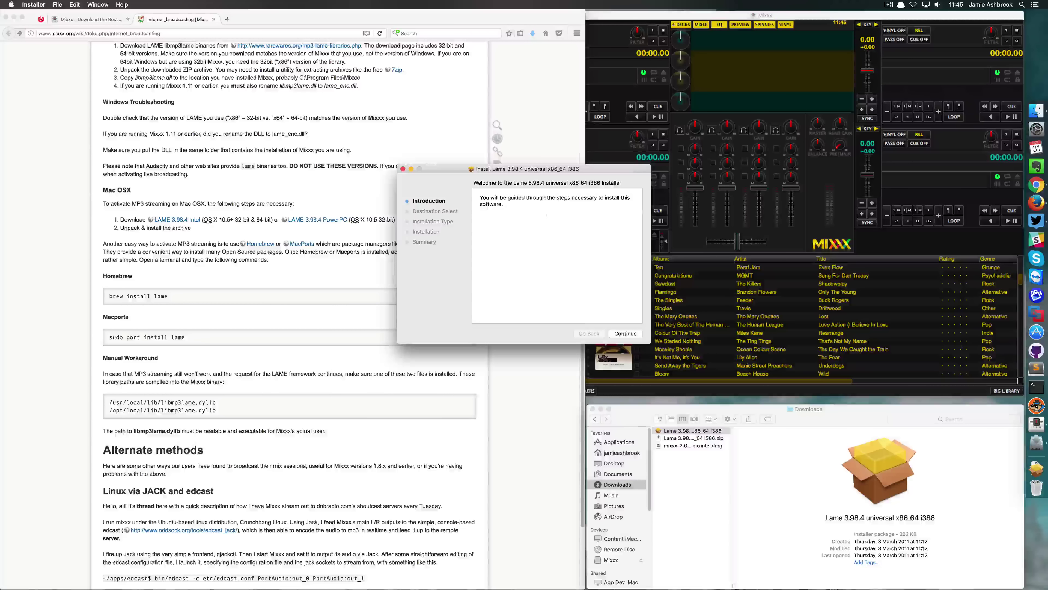
click(625, 333)
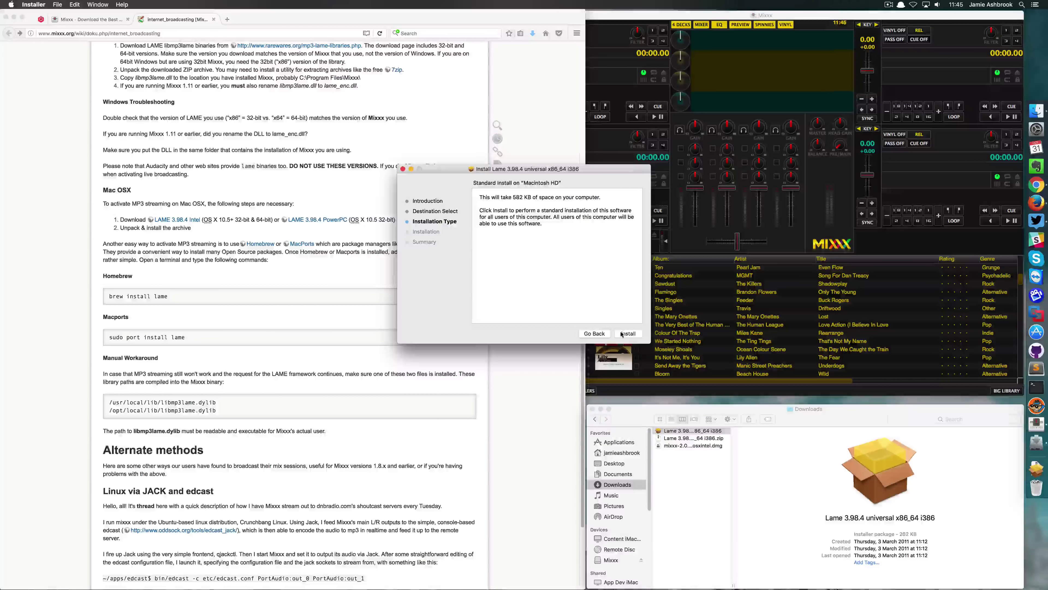
click(625, 333)
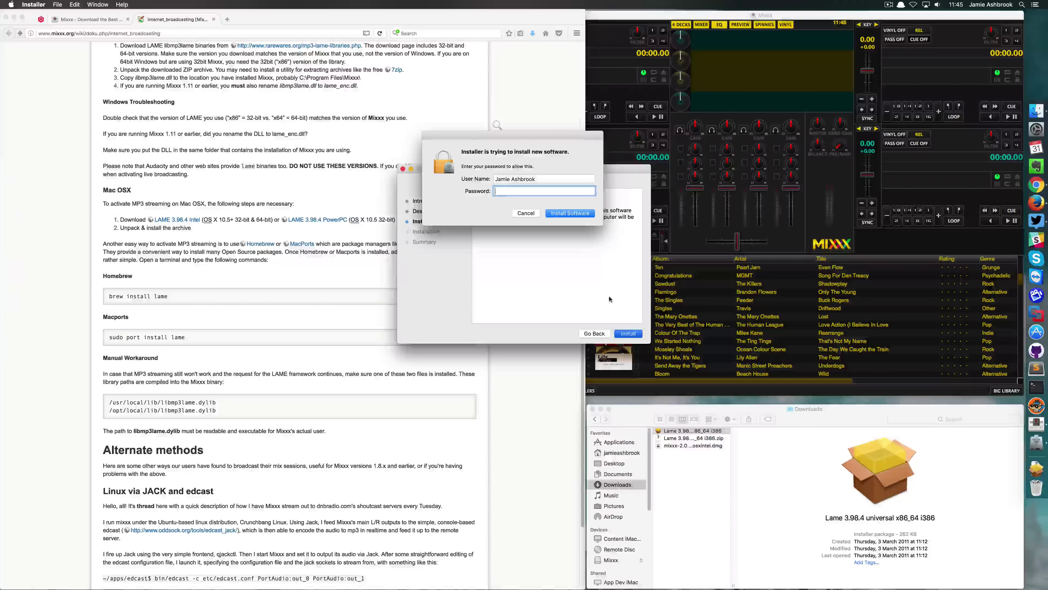
text(*************)
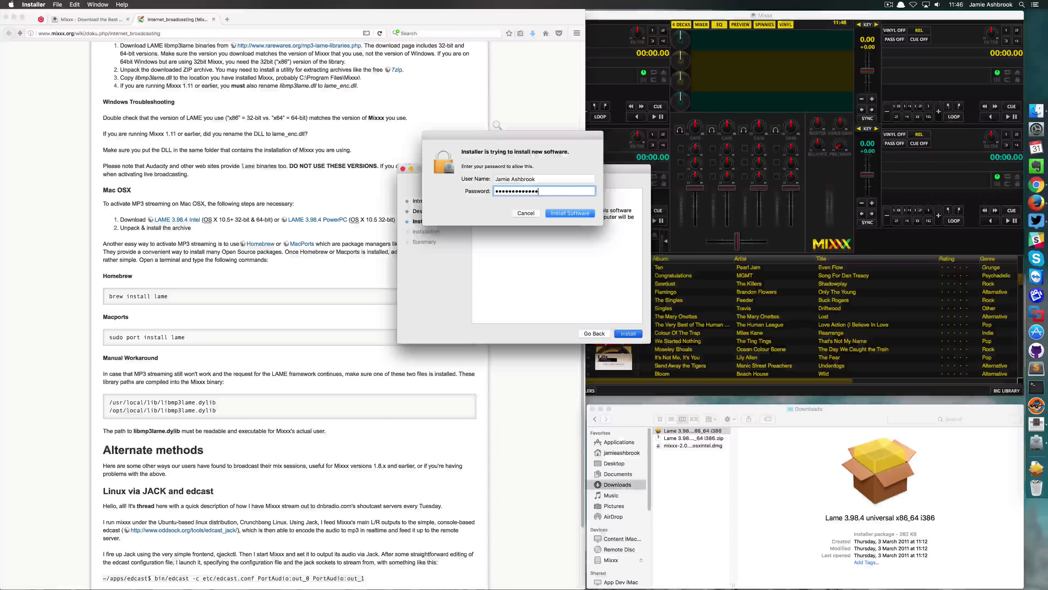
key(Return)
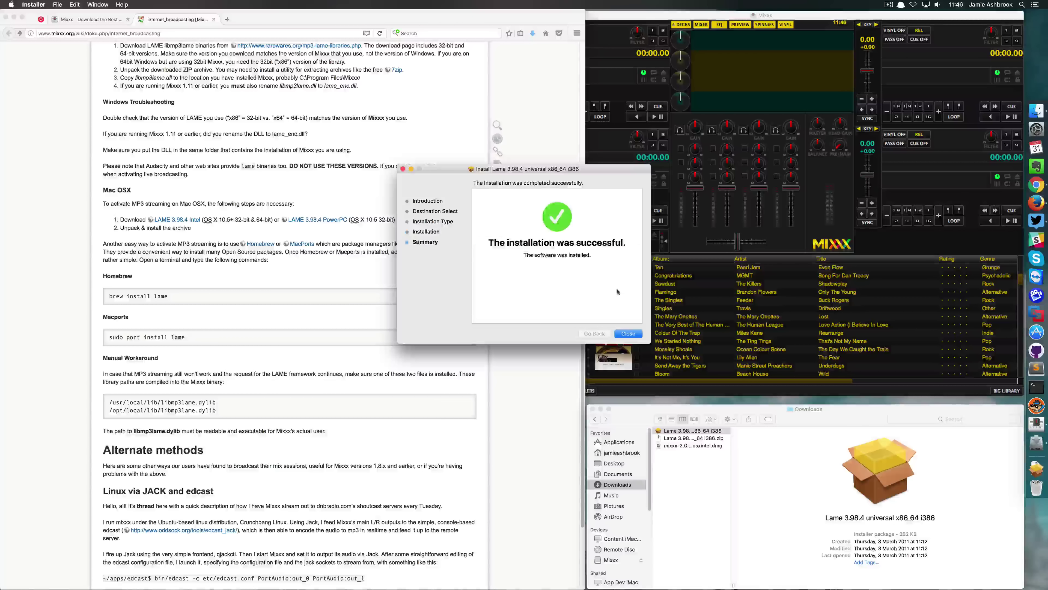
- Close the finished installer and move the LAME installer package to the Trash
click(630, 334)
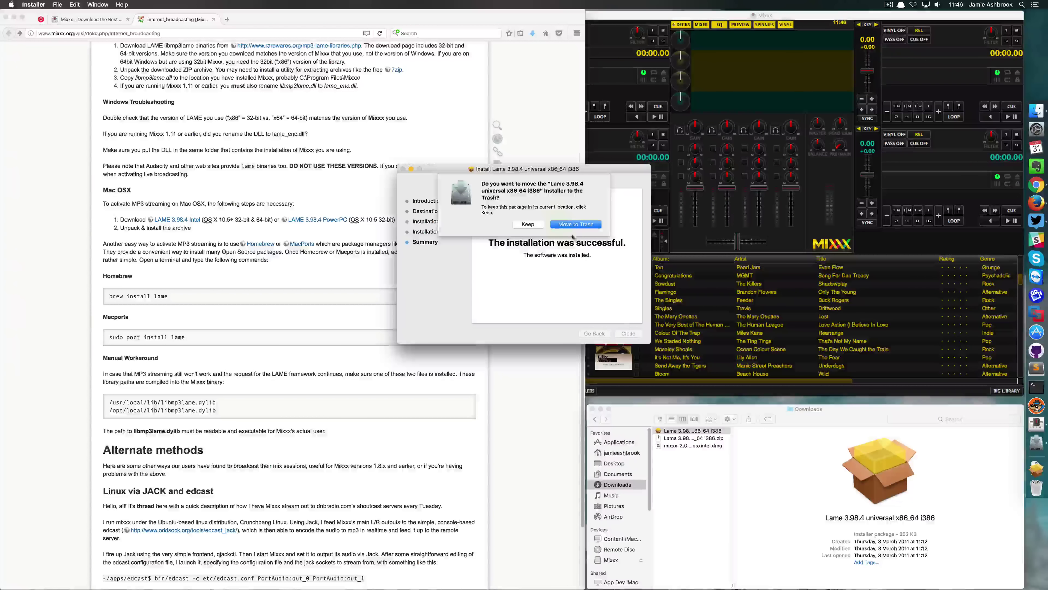
click(560, 224)
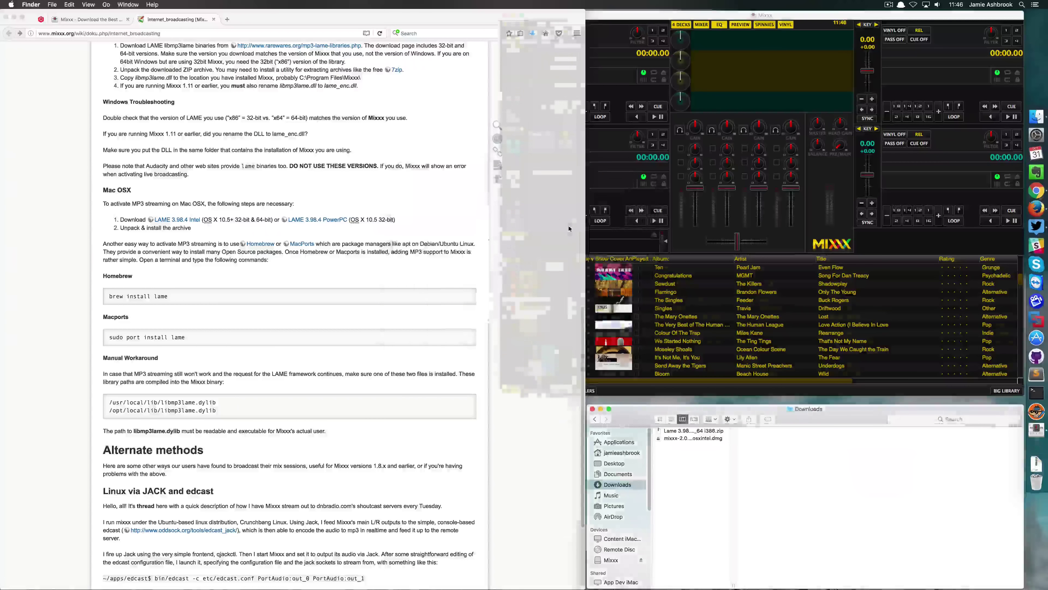
scroll(697, 359, down, 3)
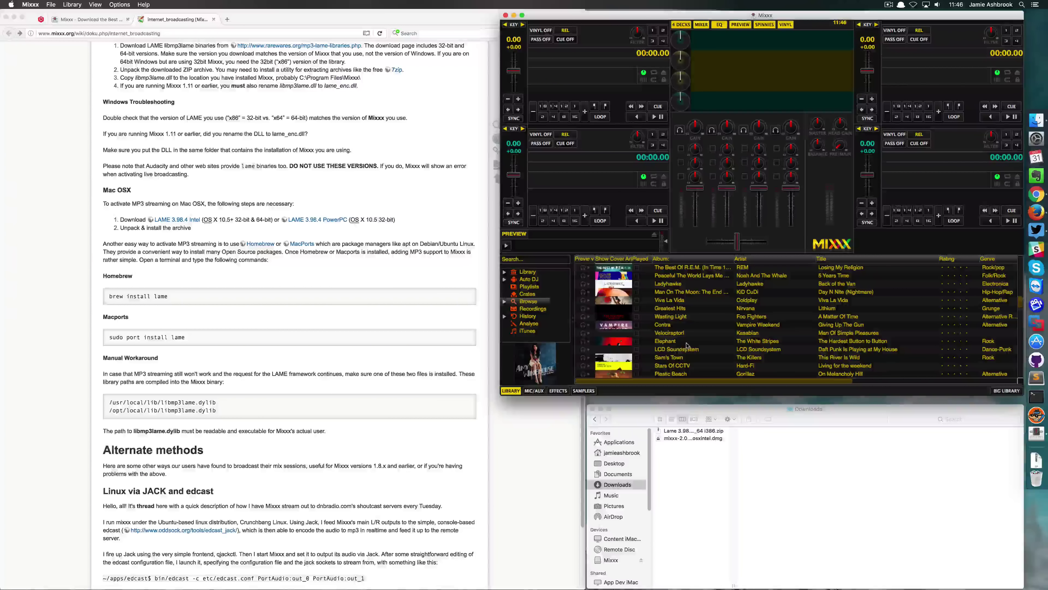
- Load Hardest Button to Button on deck 1, This River Is Wild on 2, On Melancholy Hill on 3, Daft Punk on 4
drag(687, 345, 599, 80)
drag(687, 350, 908, 179)
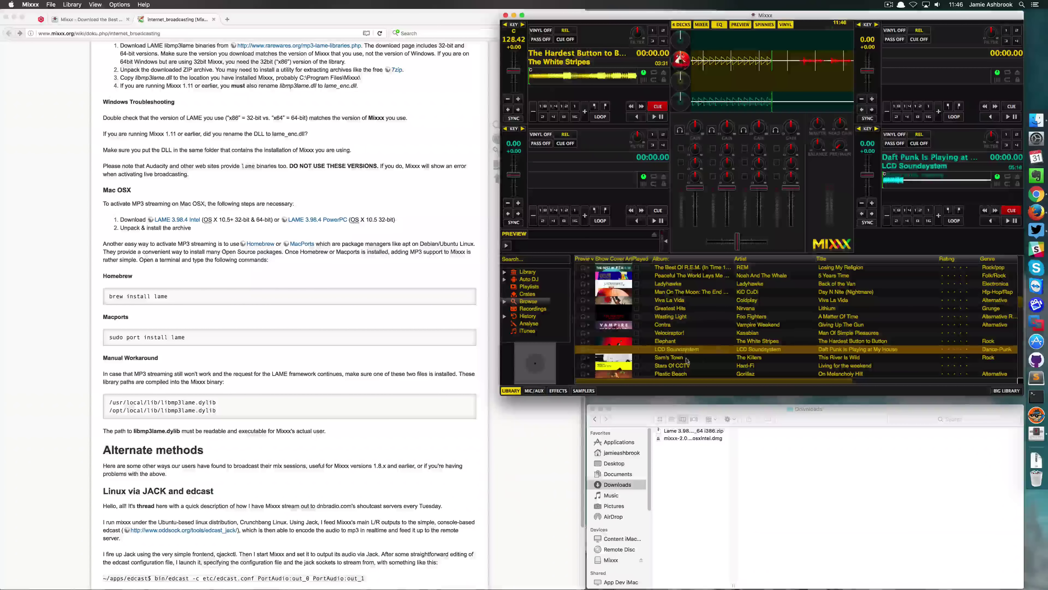
drag(687, 359, 615, 184)
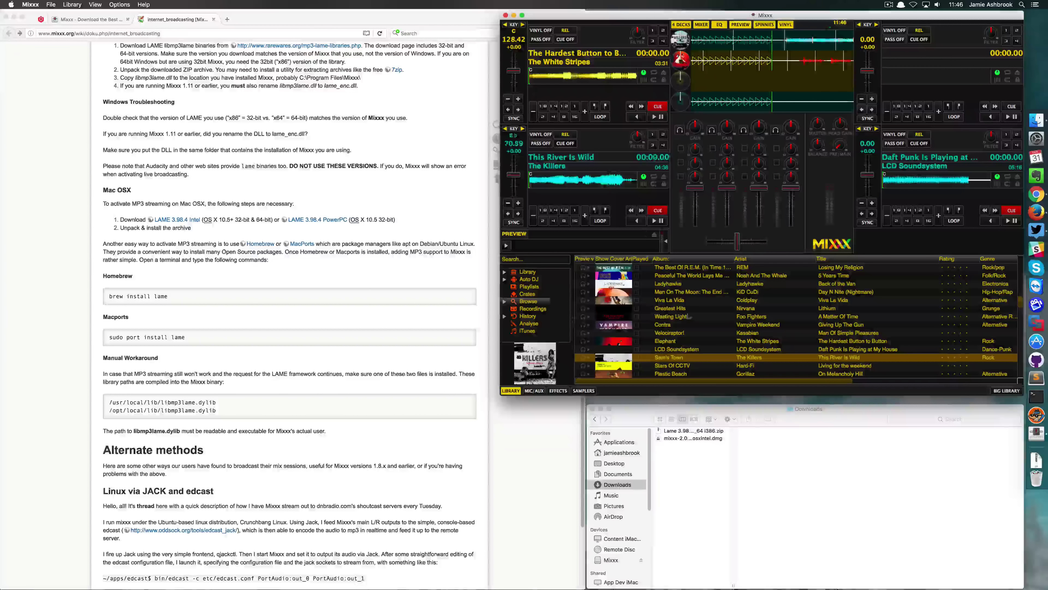
drag(684, 373, 873, 99)
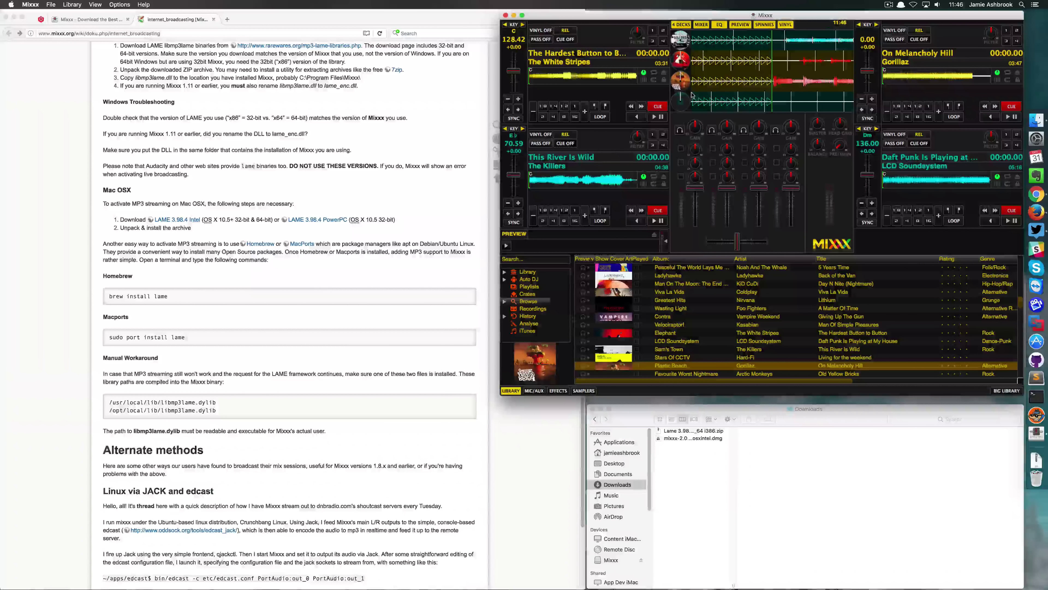
click(115, 4)
- Open Mixxx Preferences, move the dialog left, and keep Microphone 1 on the Built-in Microphone input
mouse_move(30, 4)
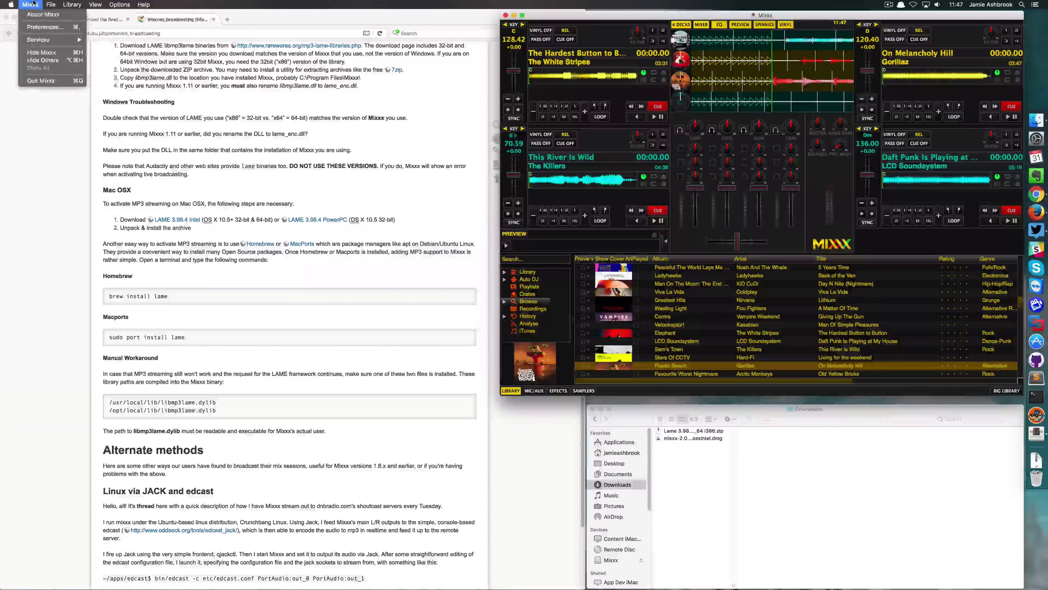
click(41, 28)
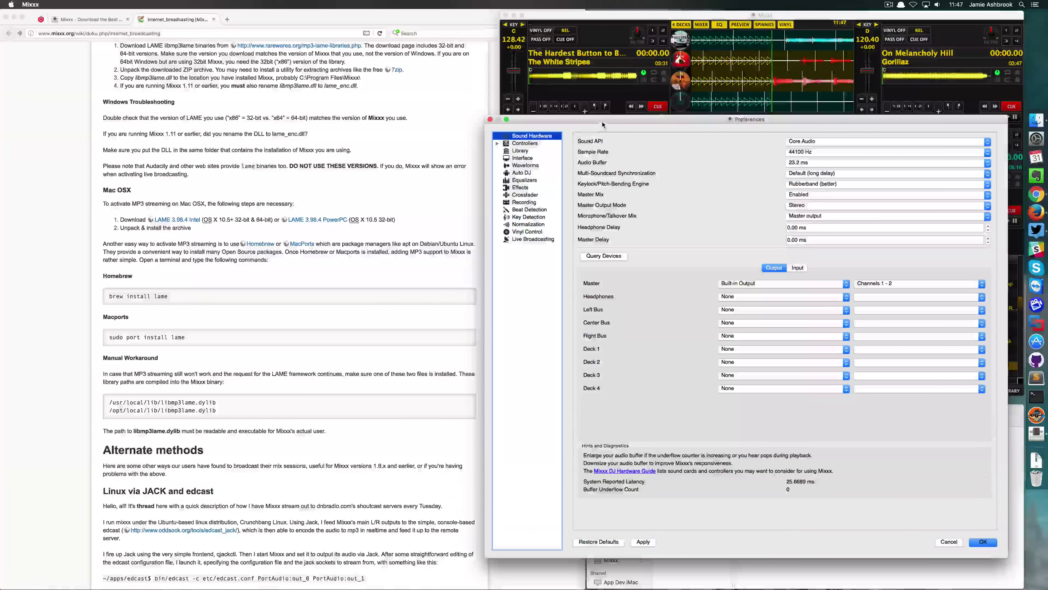
drag(603, 123, 141, 90)
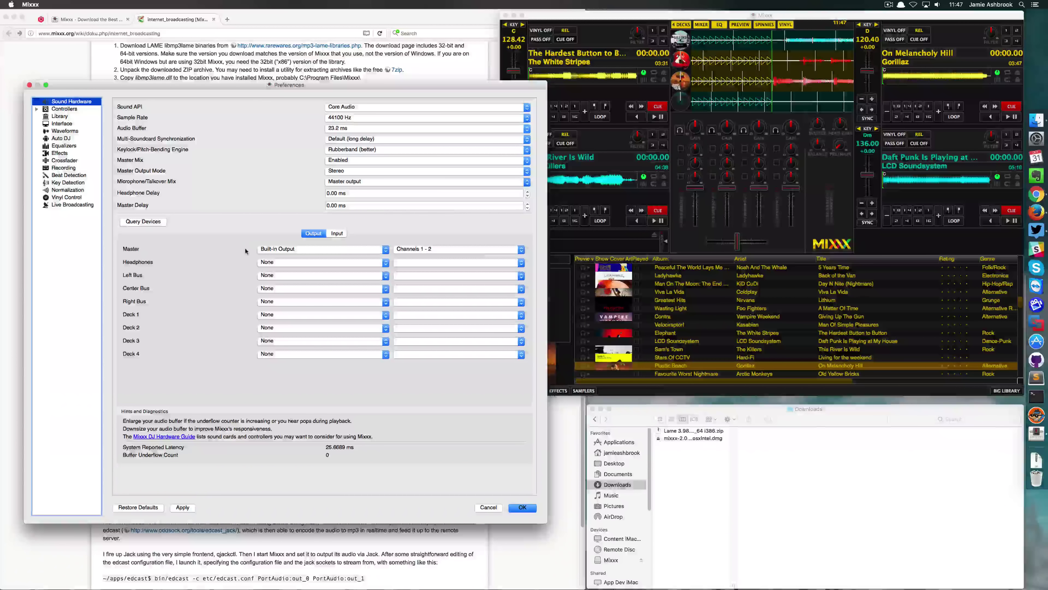
click(337, 233)
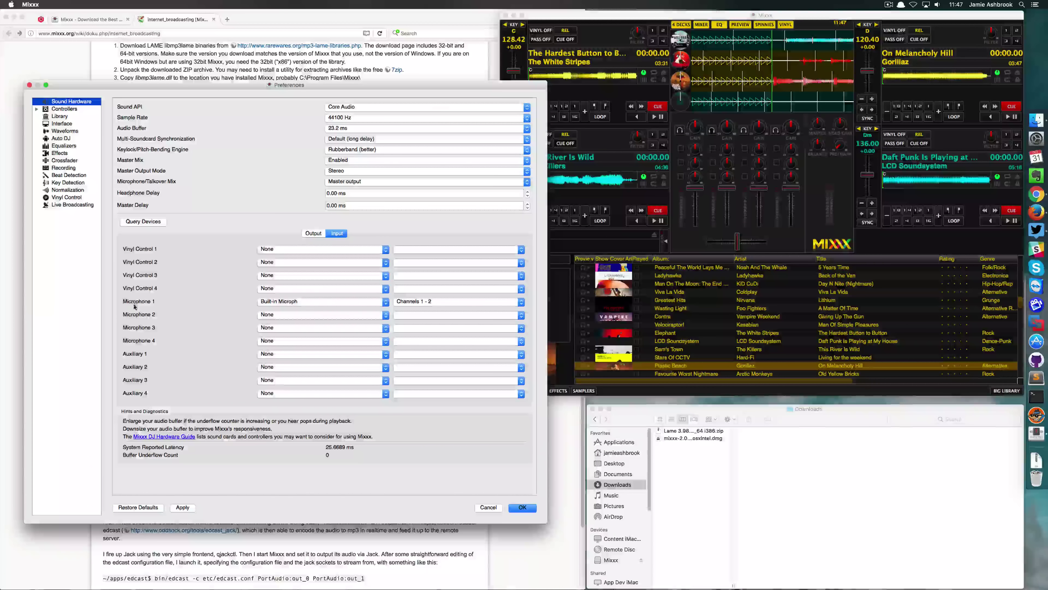
click(277, 301)
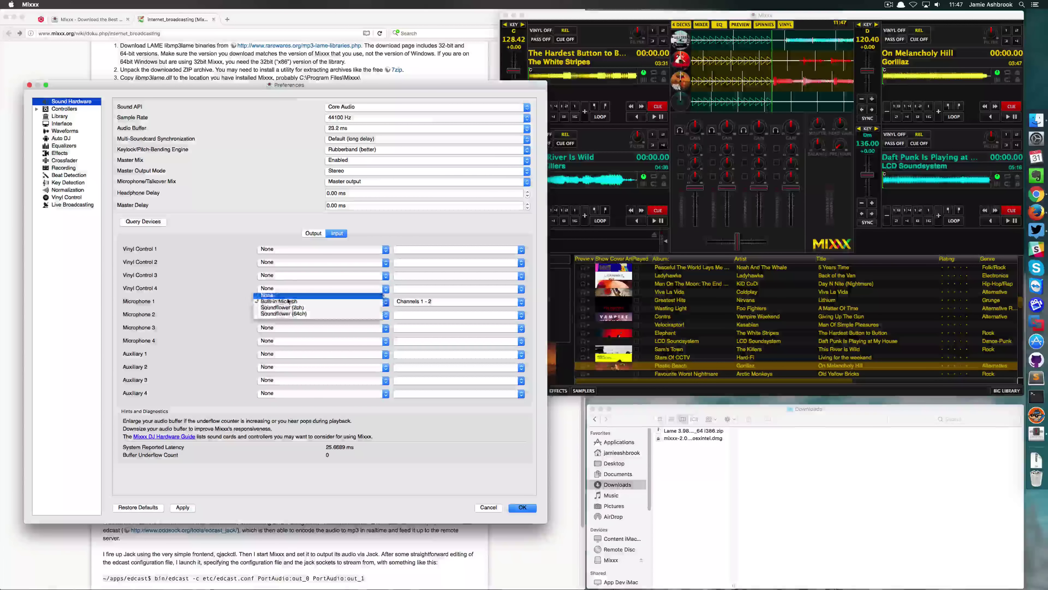
click(287, 302)
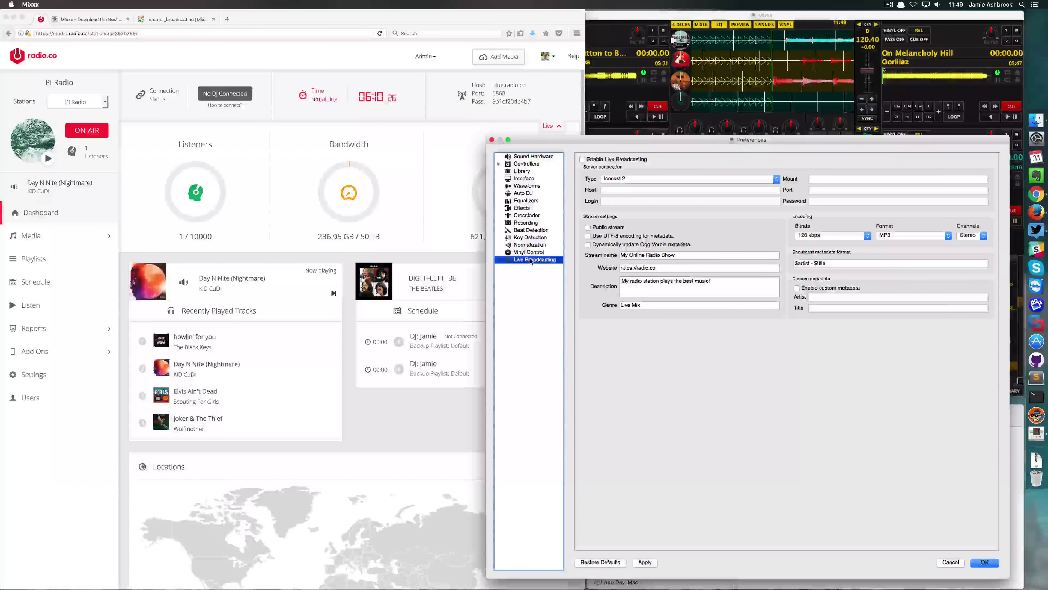
- Set the broadcast server type to Shoutcast 1 with host blue.radio.co and port 1868
click(625, 178)
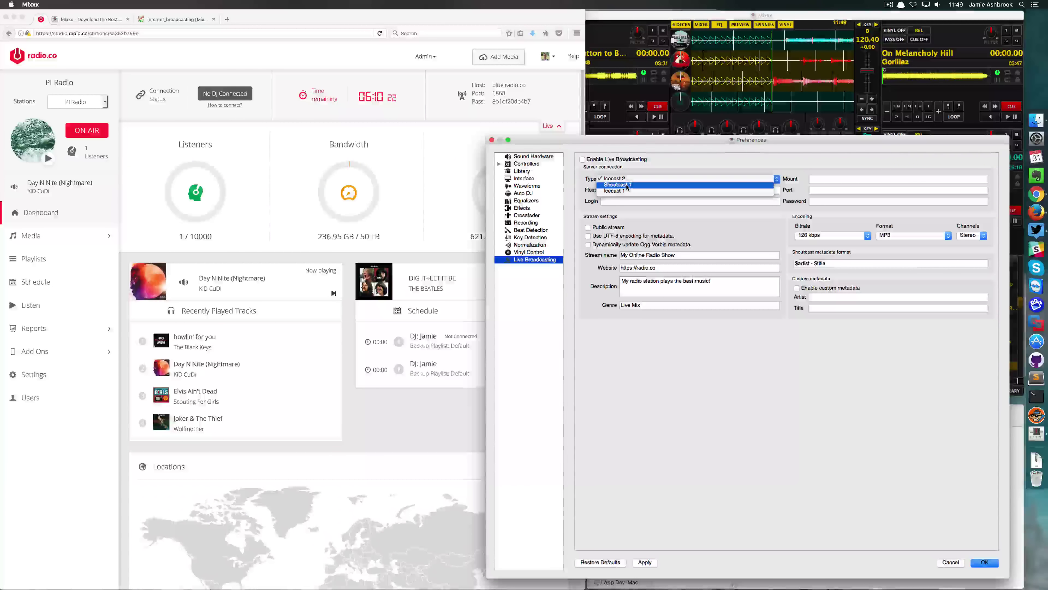
click(626, 185)
click(617, 189)
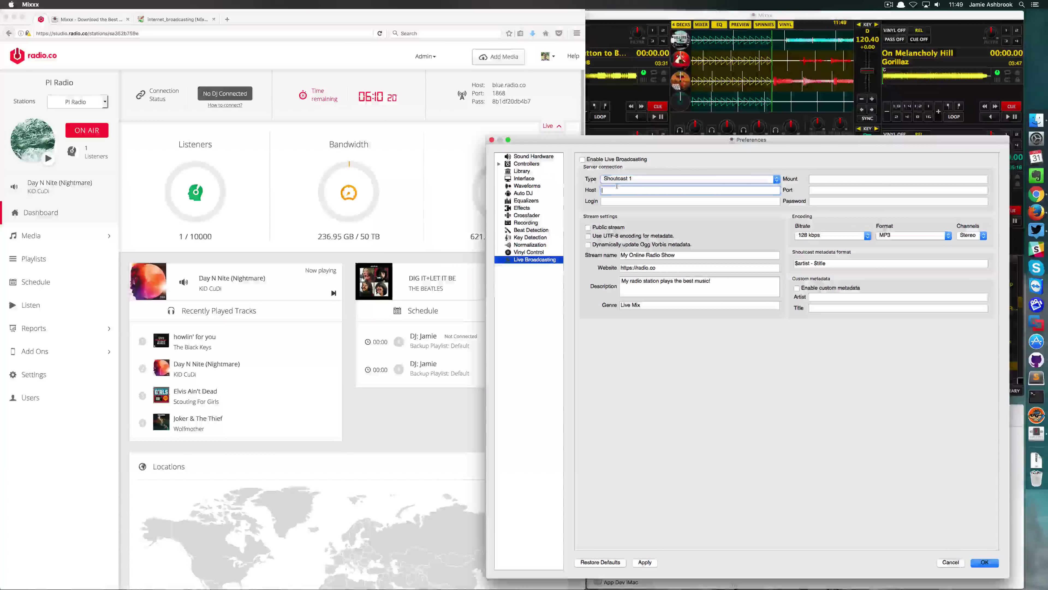
text(blue.ra)
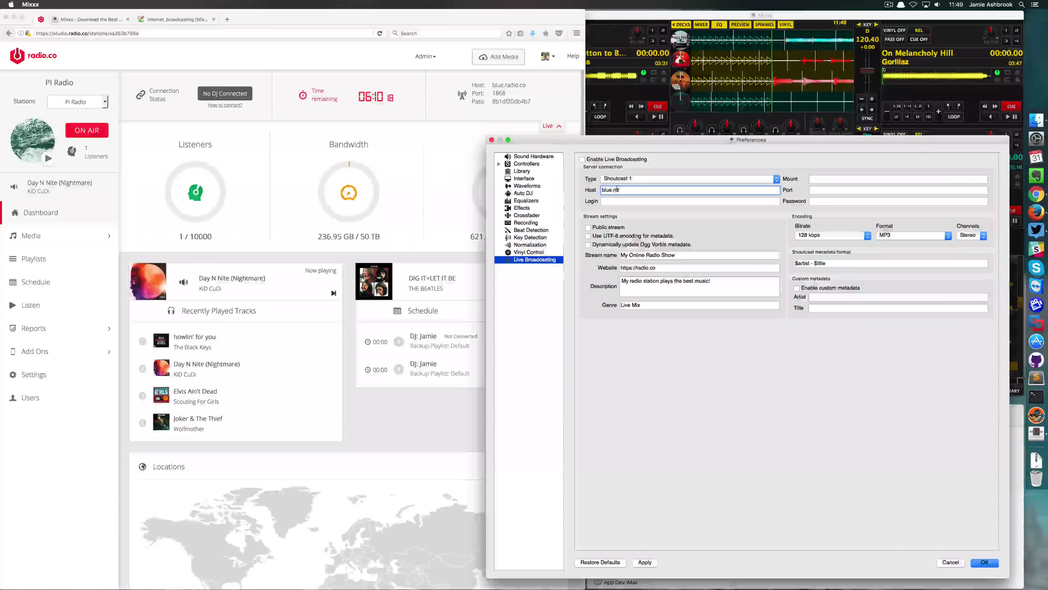
text(dio.co)
key(Tab)
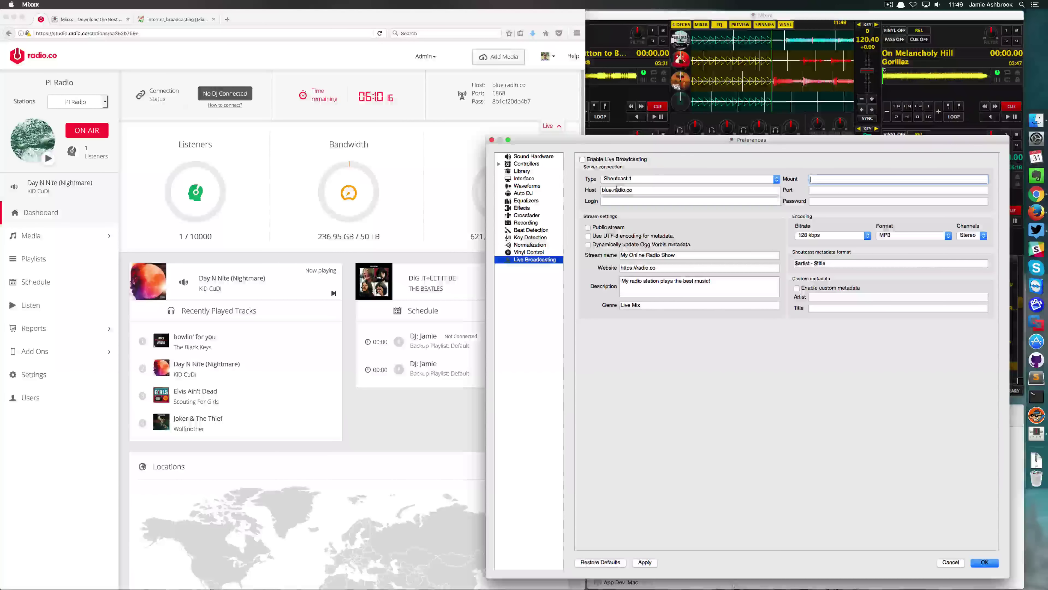
key(Tab)
text(18)
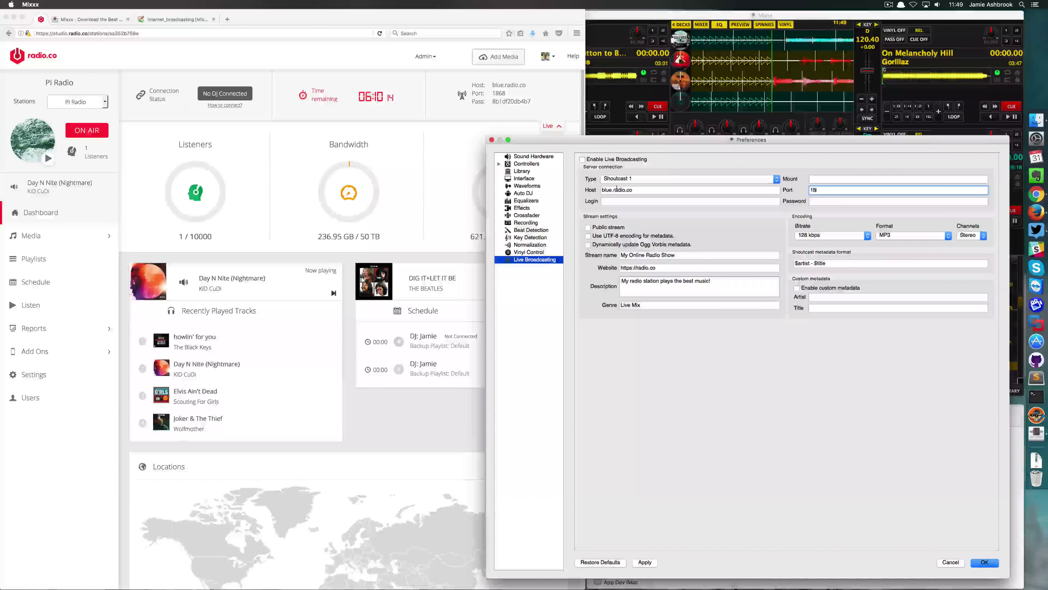
text(68)
key(Tab)
- Copy the station password from the radio.co dashboard into the password field and apply the settings
click(520, 102)
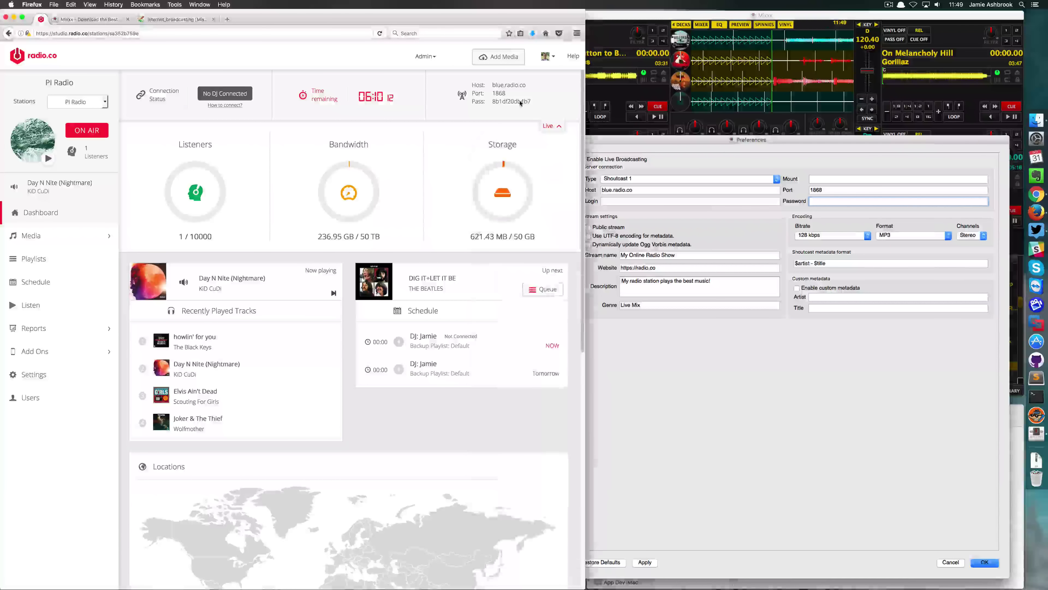
drag(531, 103, 493, 103)
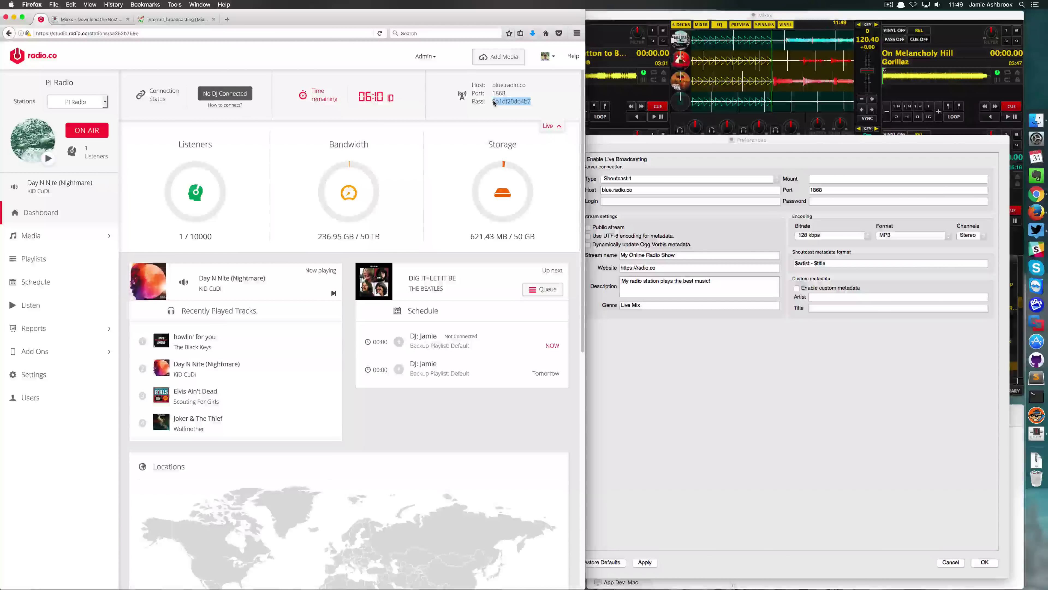
click(837, 200)
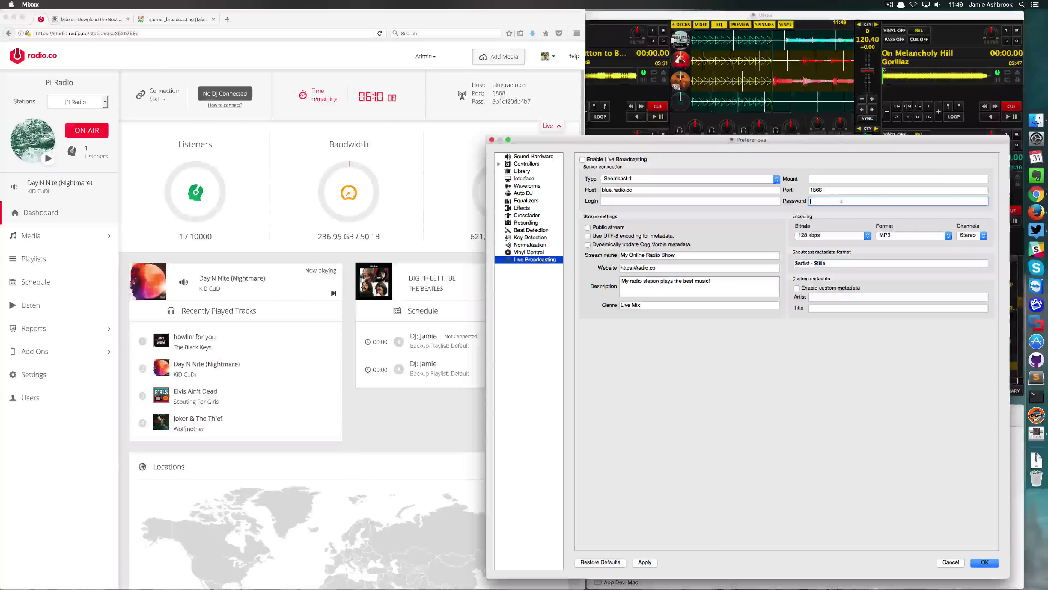
key(cmd+v)
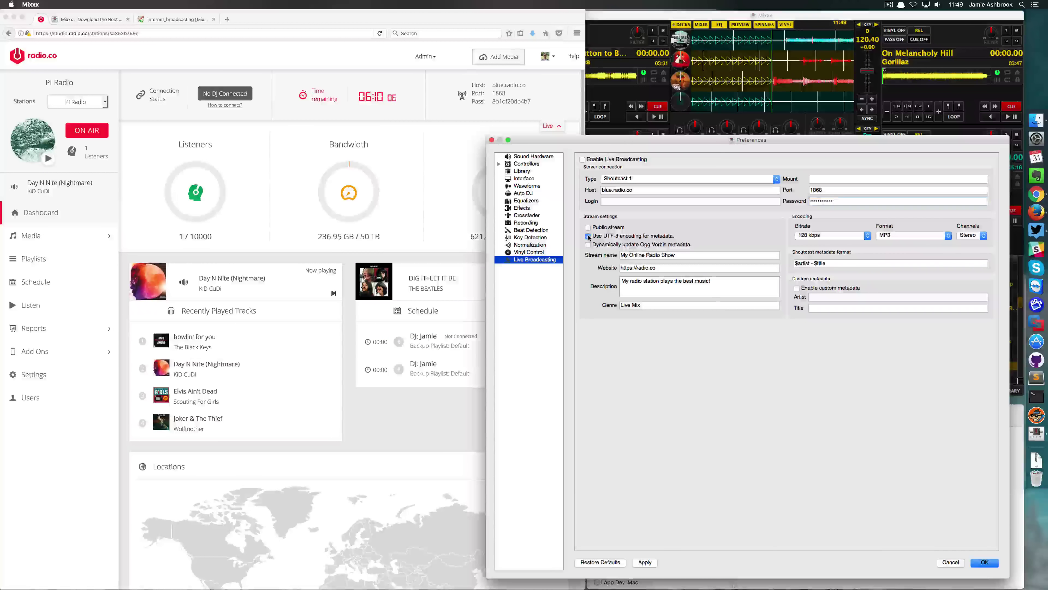
click(654, 562)
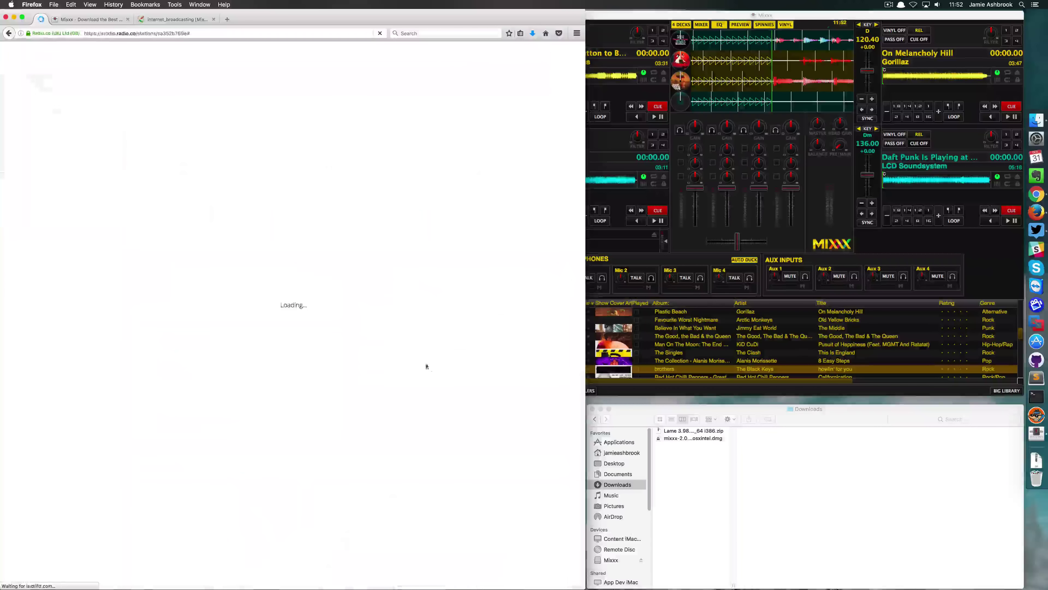
- Play 'howlin' for you' on the lower-left deck, enable Live Broadcasting, and confirm the connection
click(610, 19)
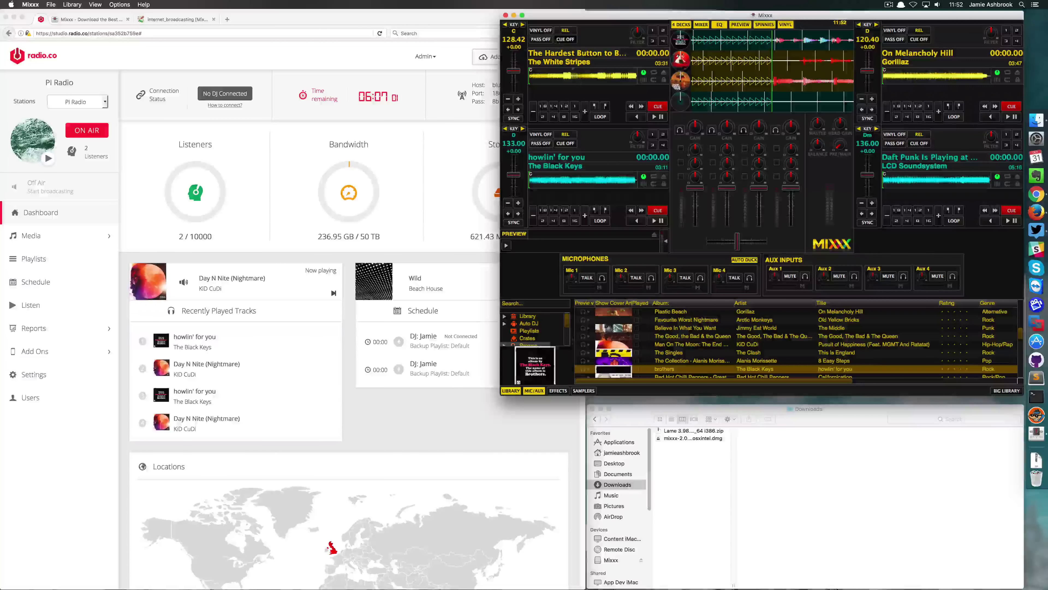
click(655, 221)
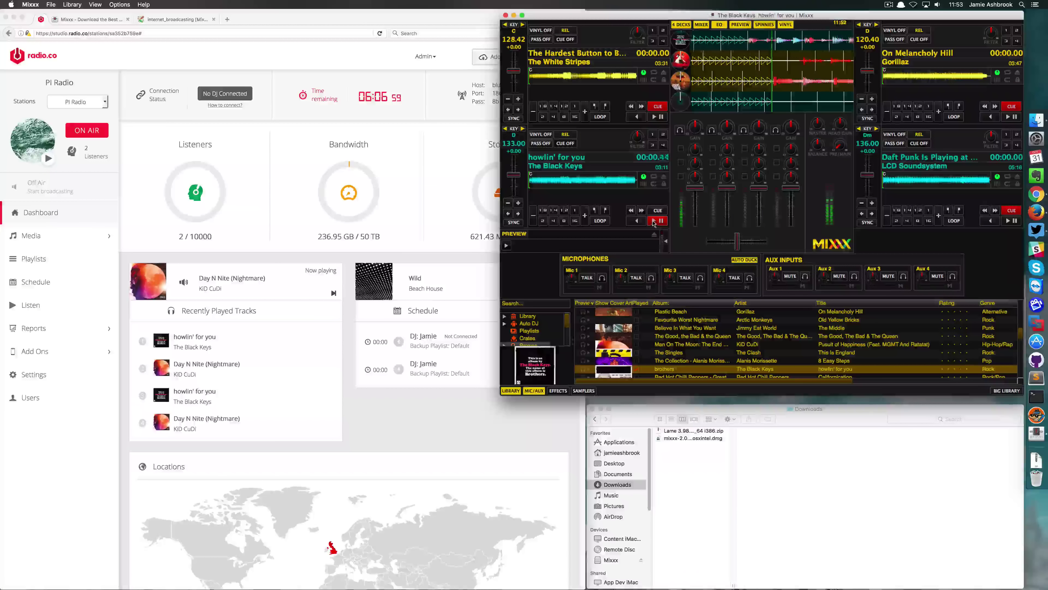
click(118, 4)
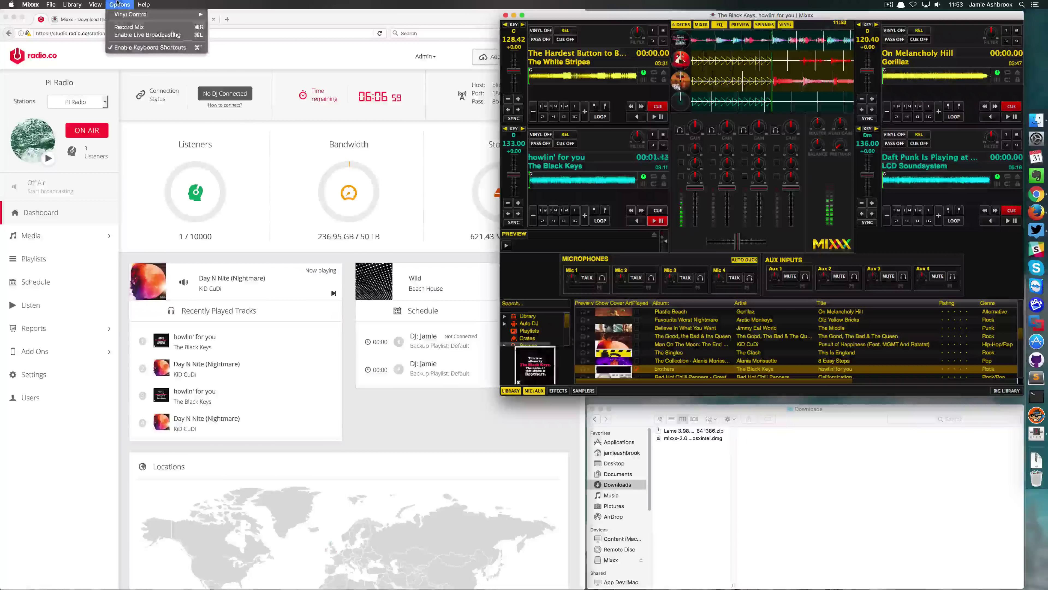
click(141, 39)
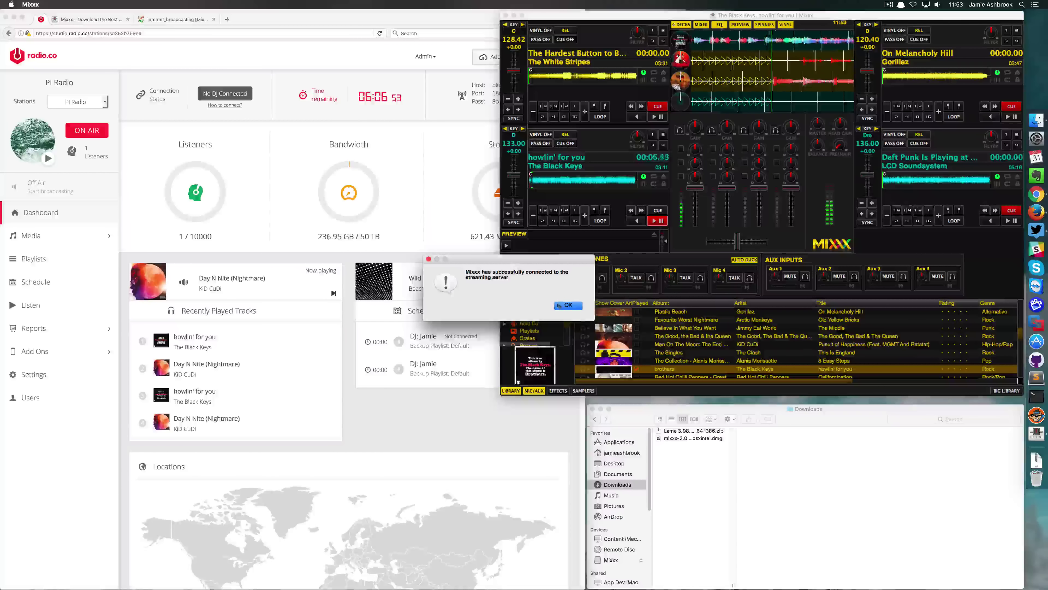
click(565, 307)
click(568, 305)
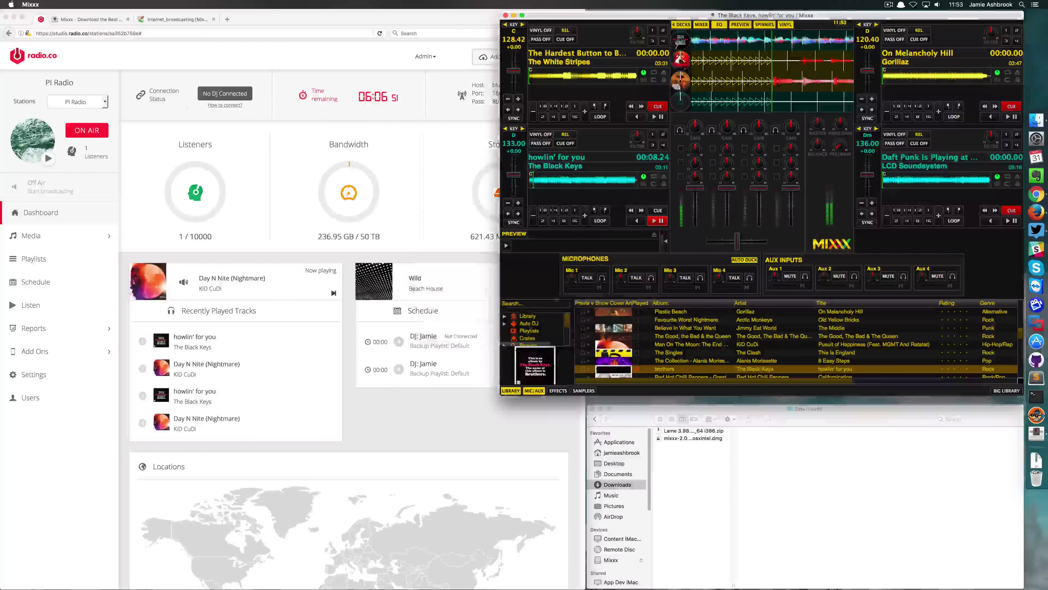